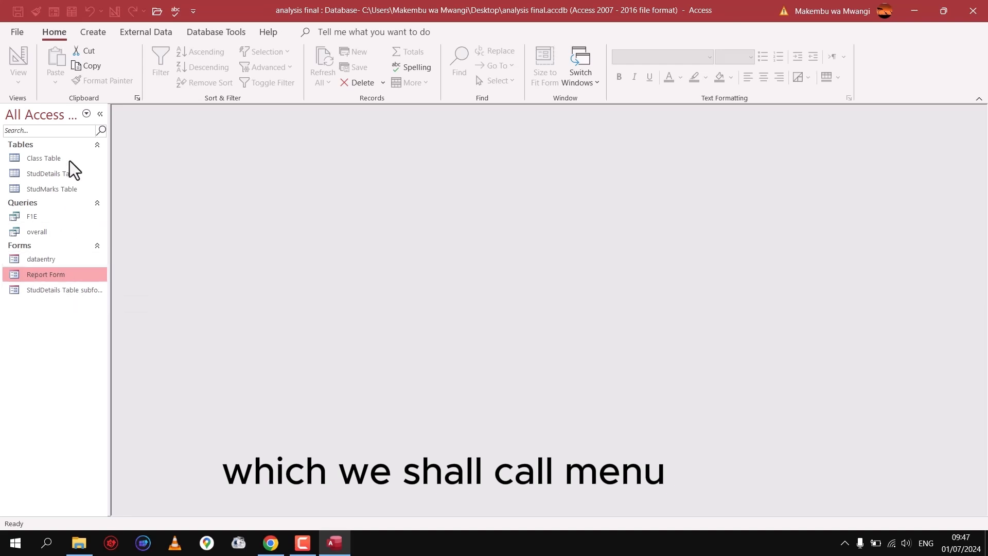
Step: Create a blank form in Design view and add a wide label reading MENU near the top of its Detail section
{"action": "left_click", "coordinate": [93, 32]}
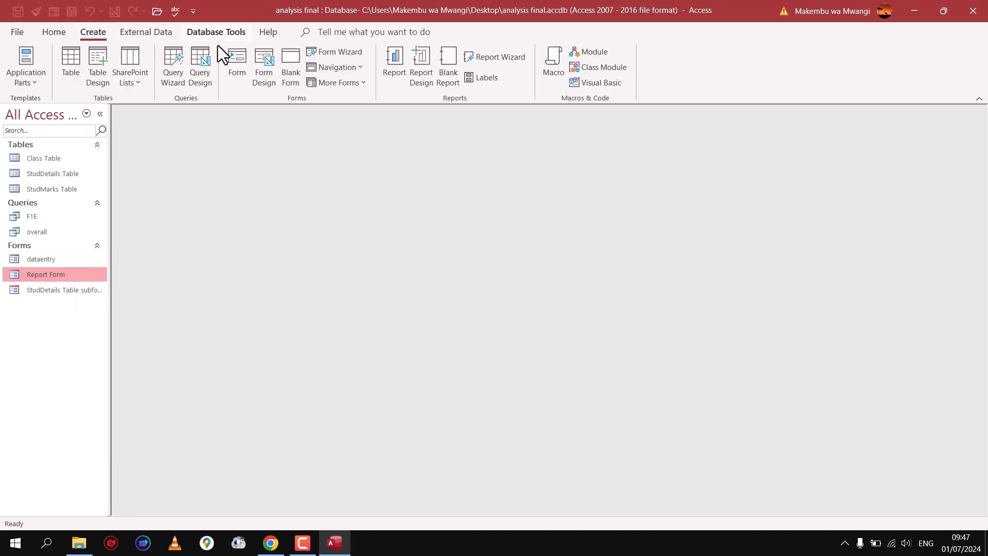
{"action": "left_click", "coordinate": [264, 65]}
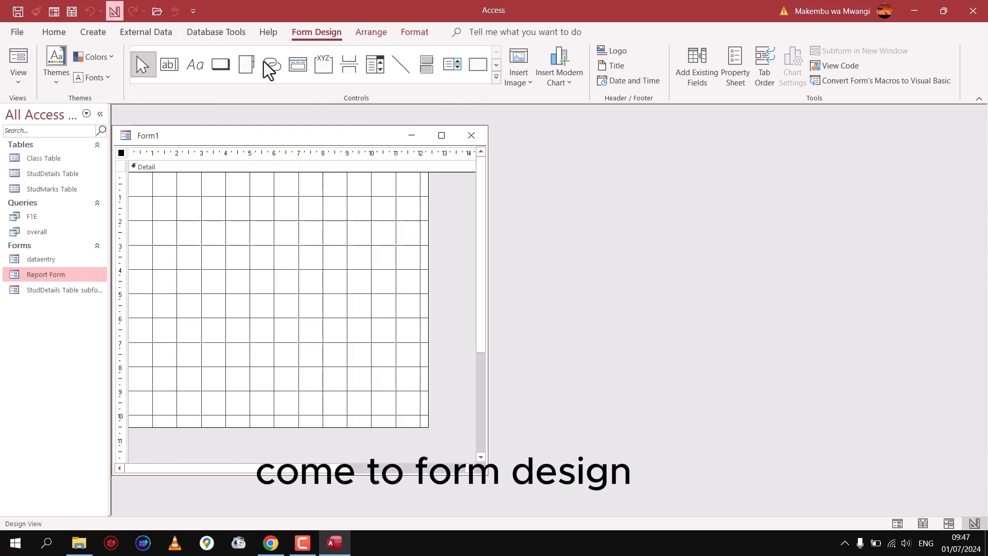
{"action": "left_click", "coordinate": [195, 69]}
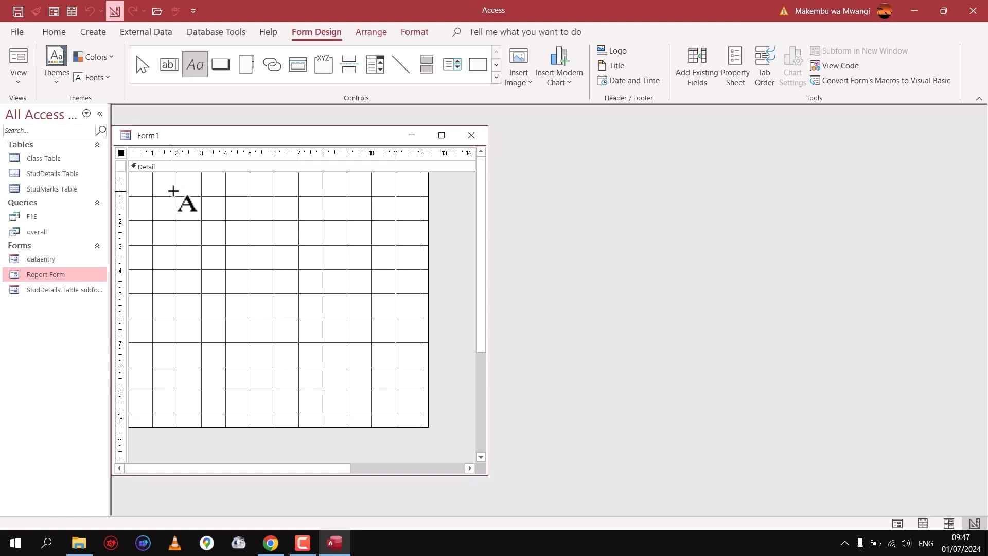
{"action": "left_click_drag", "start_coordinate": [172, 192], "coordinate": [373, 240]}
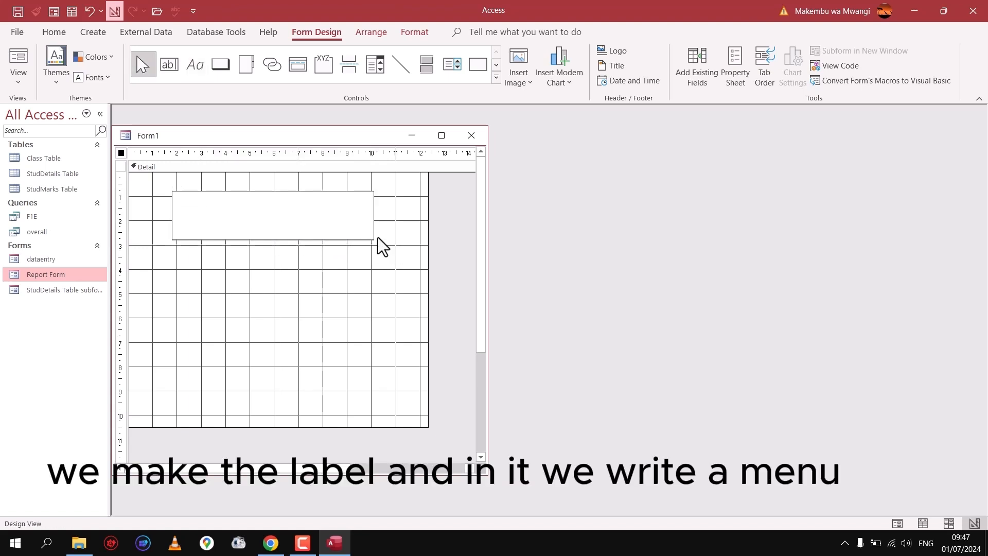
{"action": "key", "text": "Caps_Lock"}
{"action": "type", "text": "MENU"}
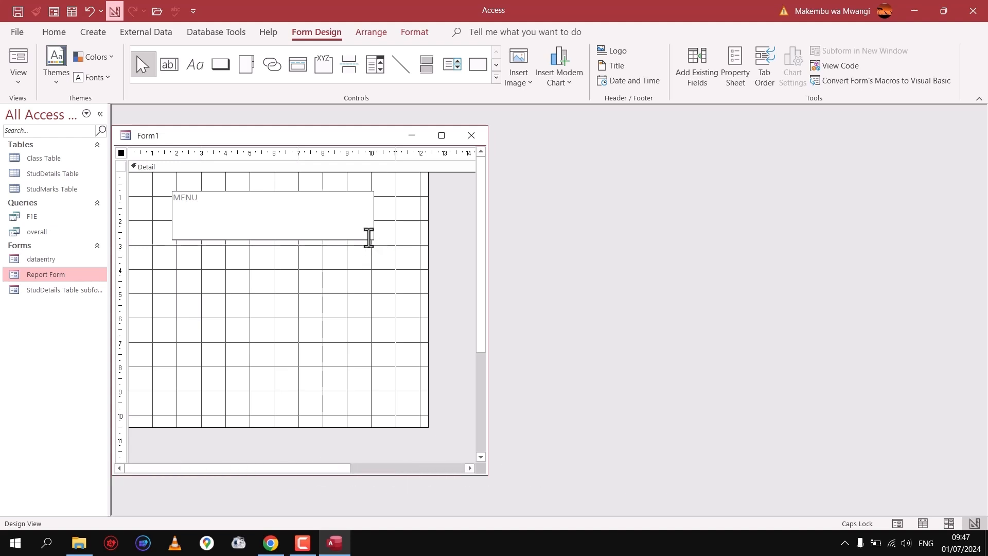
{"action": "left_click", "coordinate": [373, 260]}
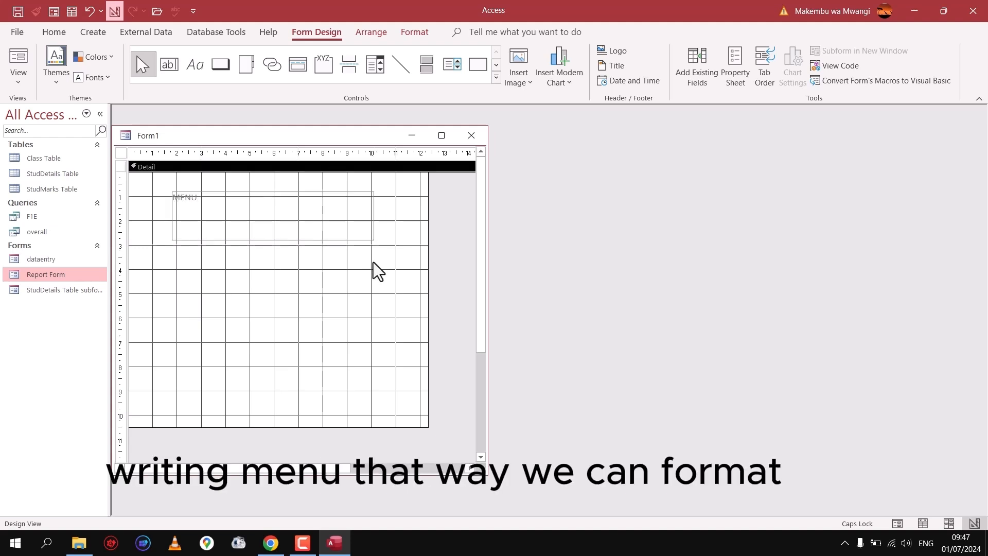
Step: Format the MENU label with font size 48 and red text
{"action": "left_click", "coordinate": [358, 239]}
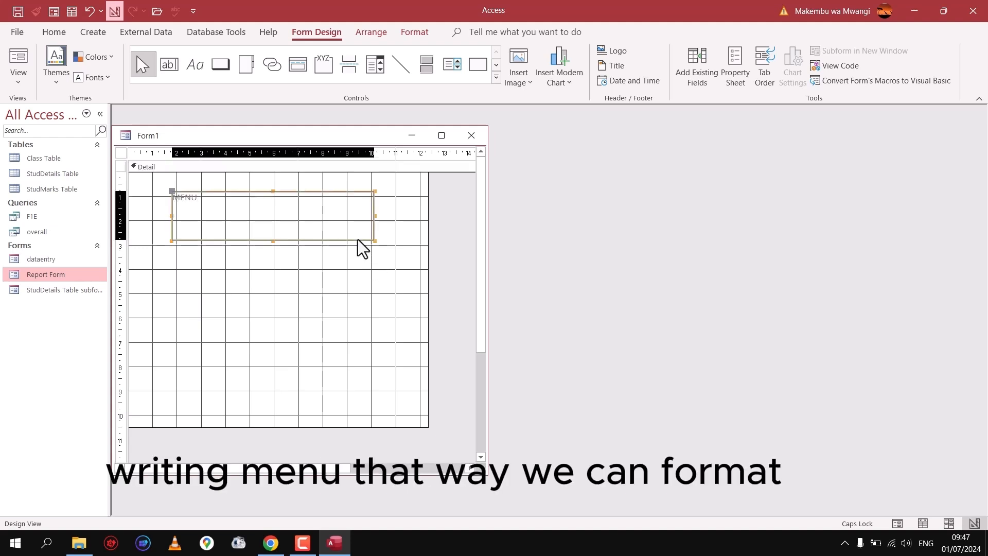
{"action": "left_click", "coordinate": [419, 35]}
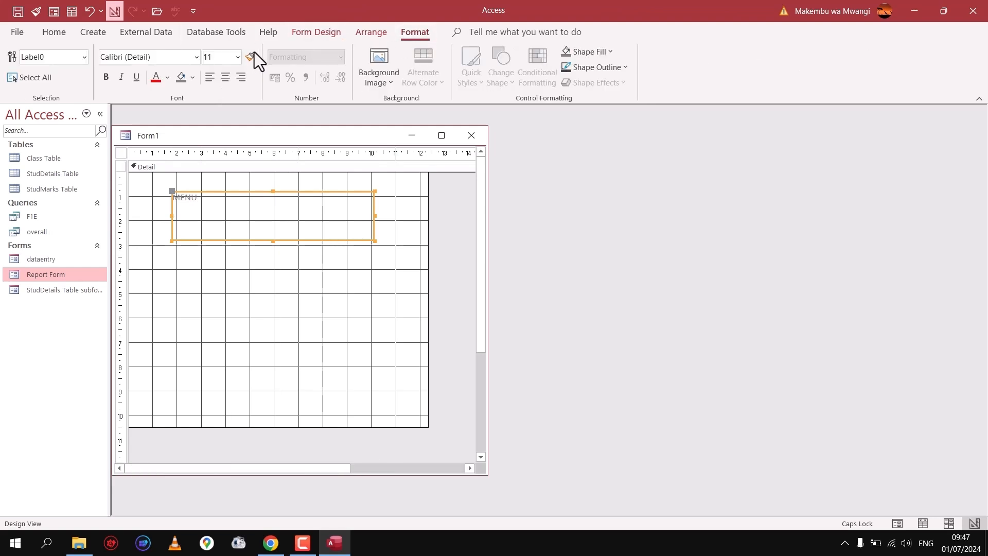
{"action": "left_click", "coordinate": [238, 58]}
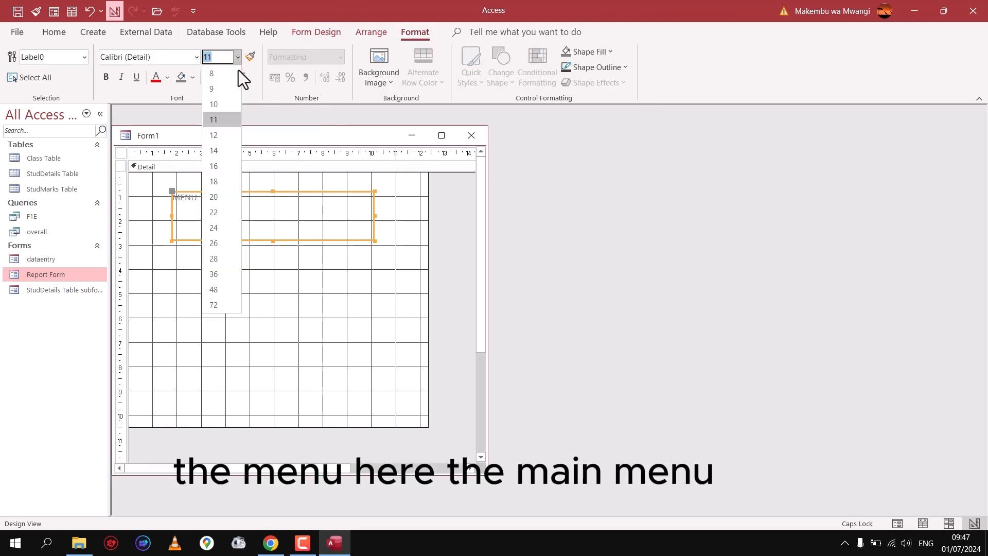
{"action": "left_click", "coordinate": [221, 289]}
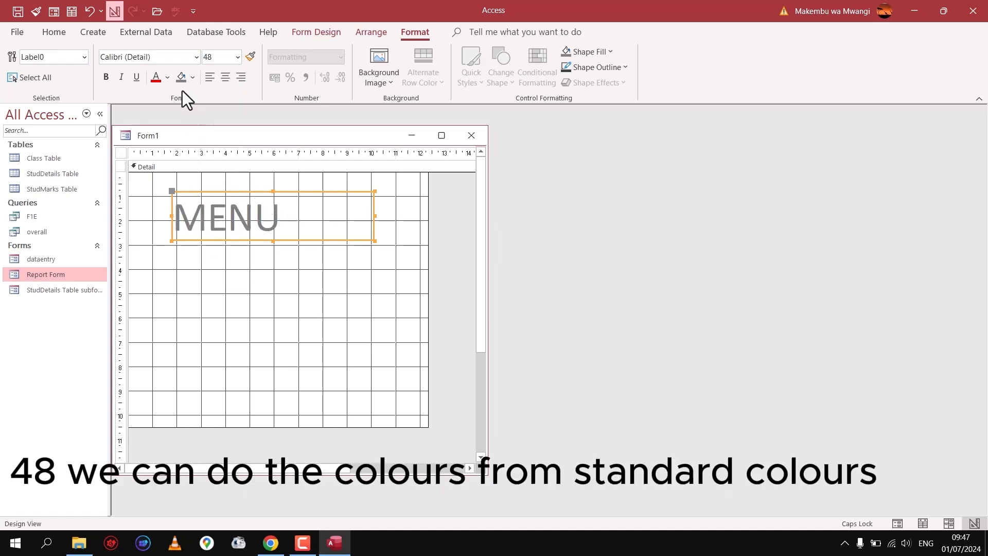
{"action": "left_click", "coordinate": [169, 77]}
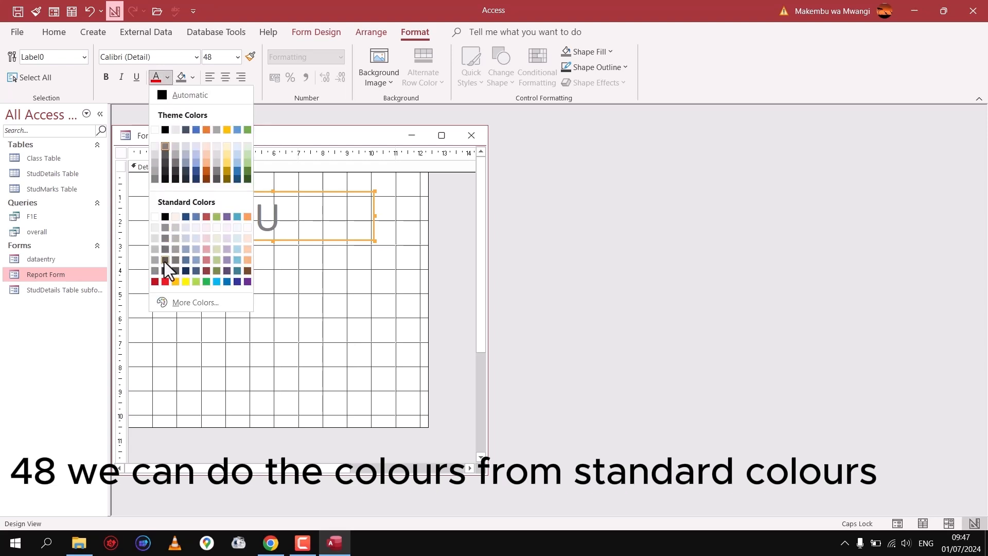
{"action": "left_click", "coordinate": [164, 281]}
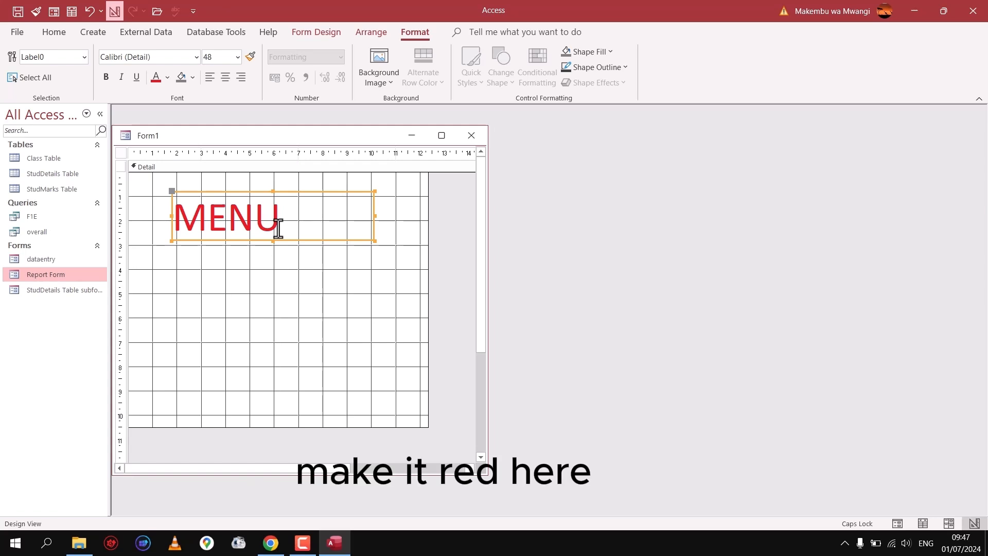
Step: Fill the form's Detail section with the standard light blue colour
{"action": "left_click", "coordinate": [284, 287]}
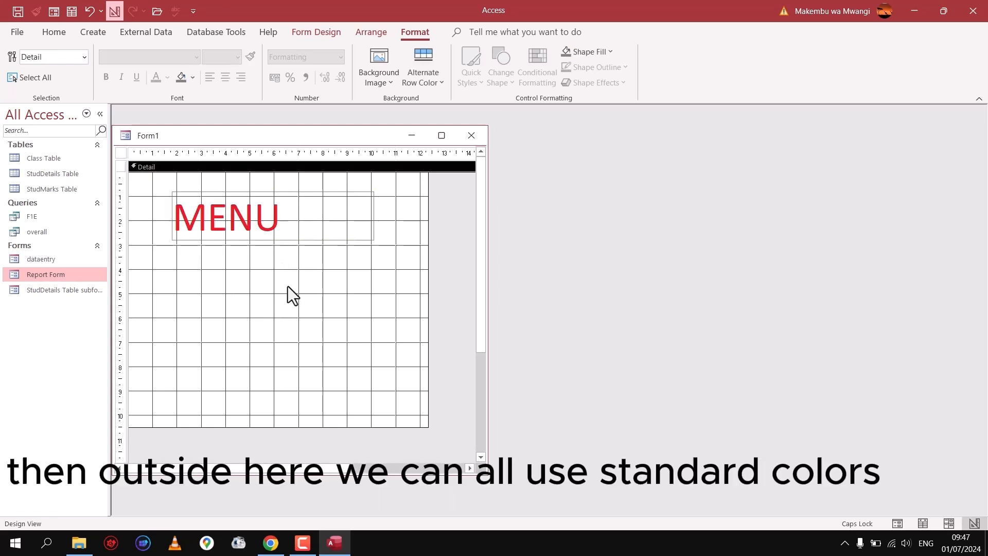
{"action": "left_click", "coordinate": [193, 77]}
{"action": "left_click", "coordinate": [243, 281]}
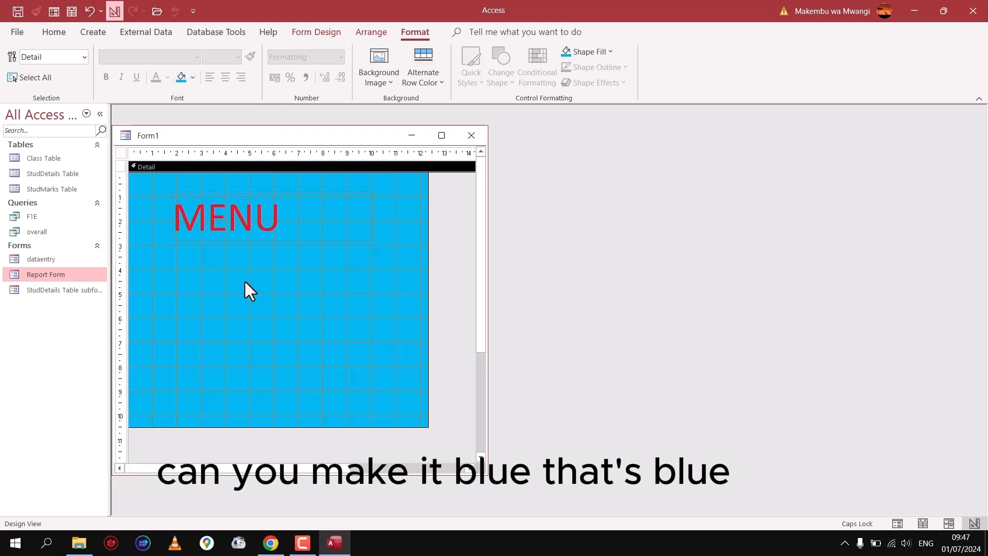
Step: Try muted blue, lime green and orange backgrounds on the Detail section, finishing with light blue
{"action": "left_click", "coordinate": [192, 78]}
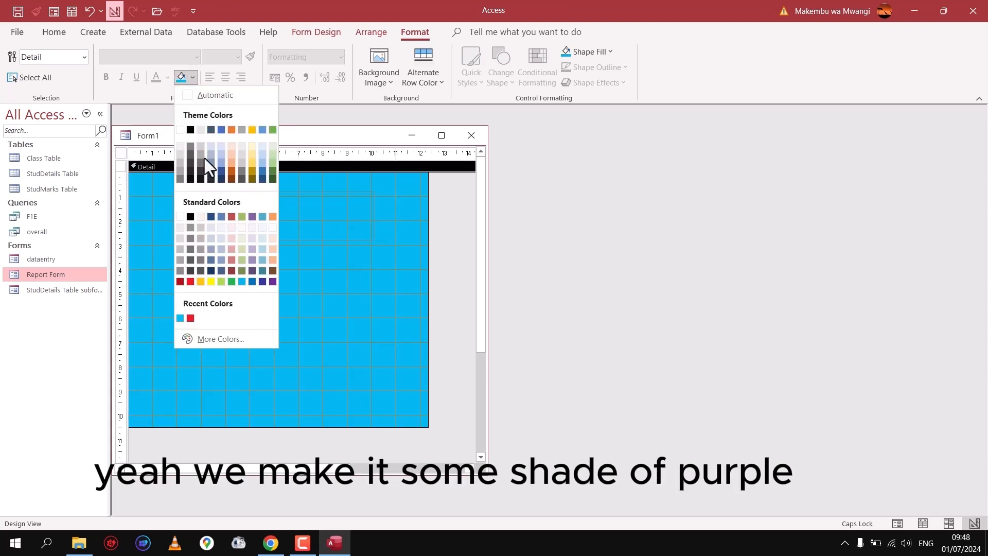
{"action": "left_click", "coordinate": [212, 259]}
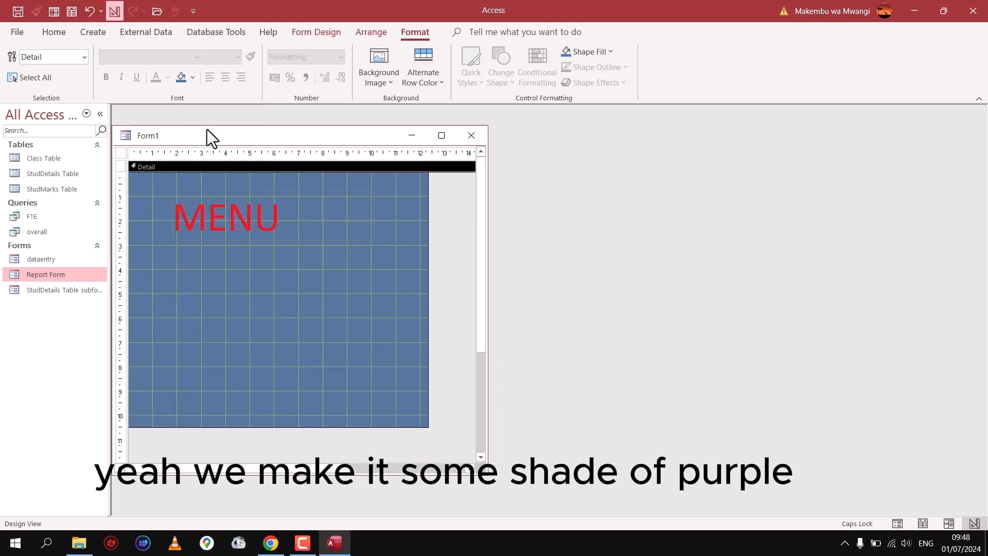
{"action": "left_click", "coordinate": [193, 80]}
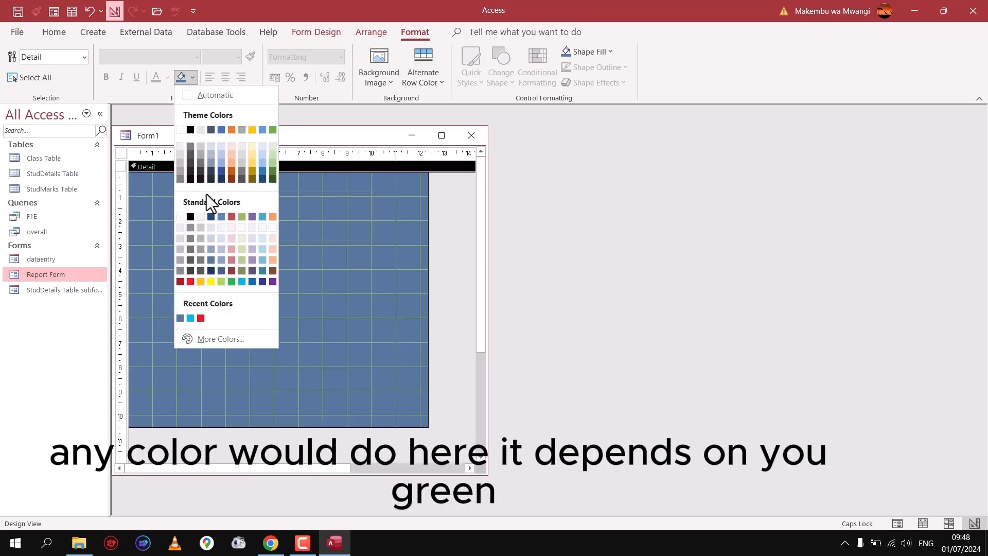
{"action": "left_click", "coordinate": [221, 282]}
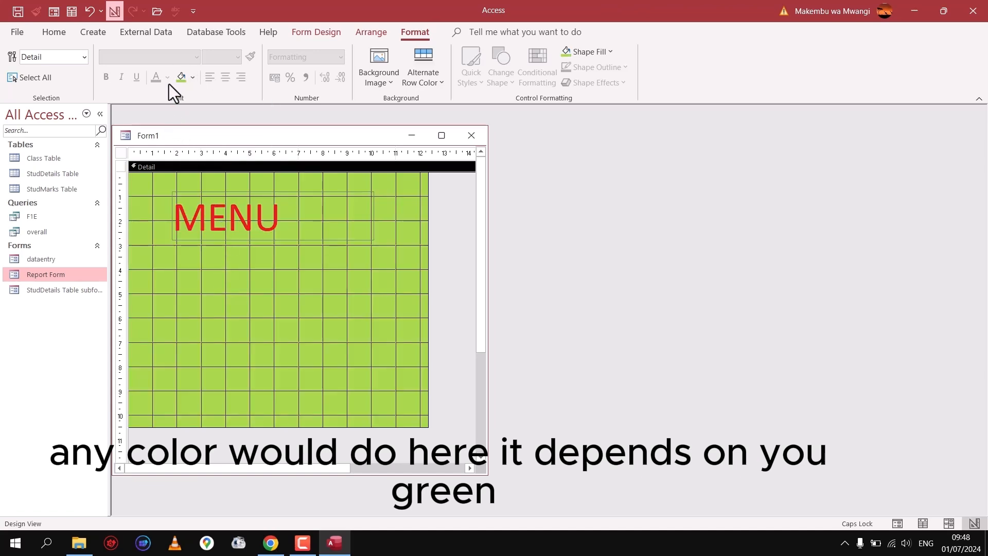
{"action": "left_click", "coordinate": [190, 76]}
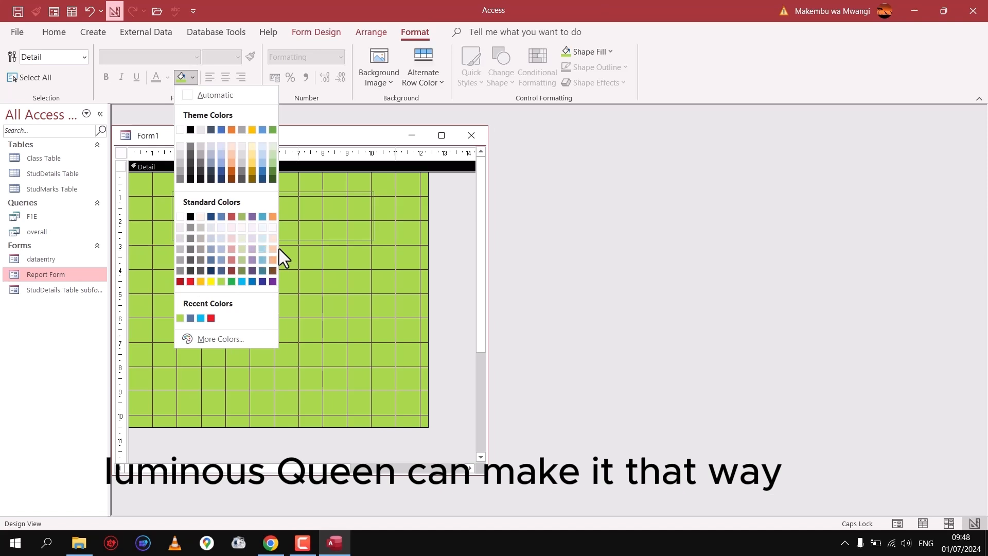
{"action": "left_click", "coordinate": [272, 216]}
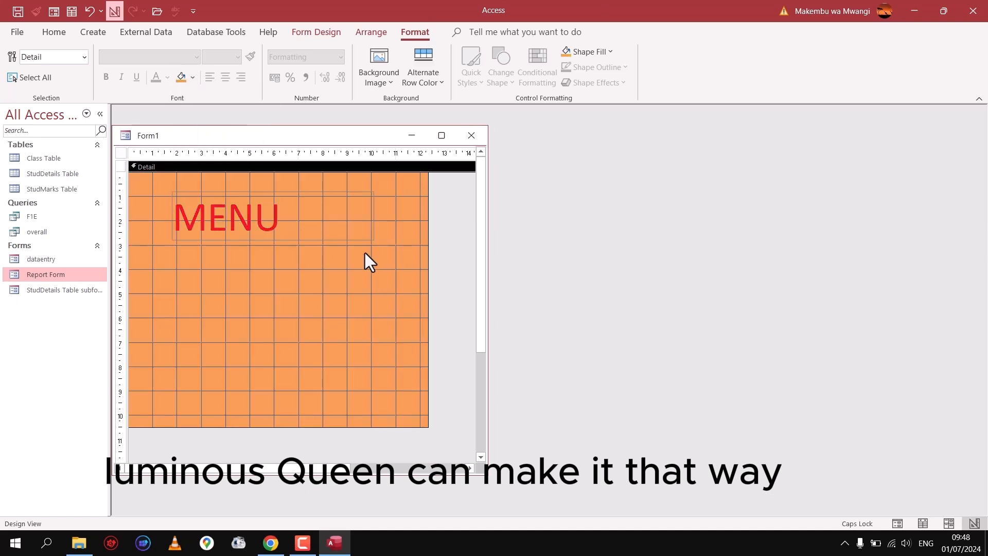
{"action": "left_click", "coordinate": [193, 77]}
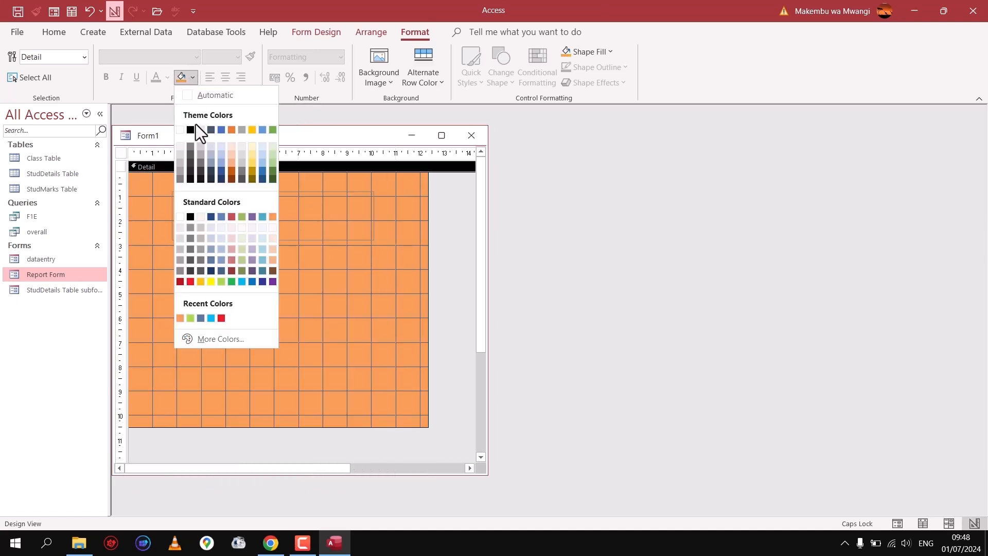
{"action": "left_click", "coordinate": [240, 281]}
Step: Narrow the MENU label to fit its text and move it to about the horizontal middle of the form
{"action": "left_click", "coordinate": [229, 219]}
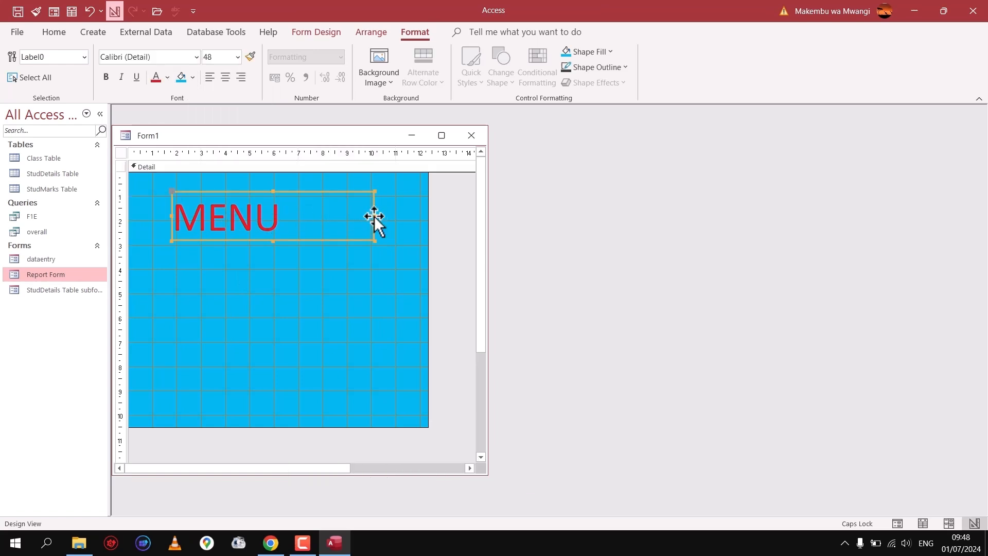
{"action": "left_click_drag", "start_coordinate": [374, 215], "coordinate": [296, 216]}
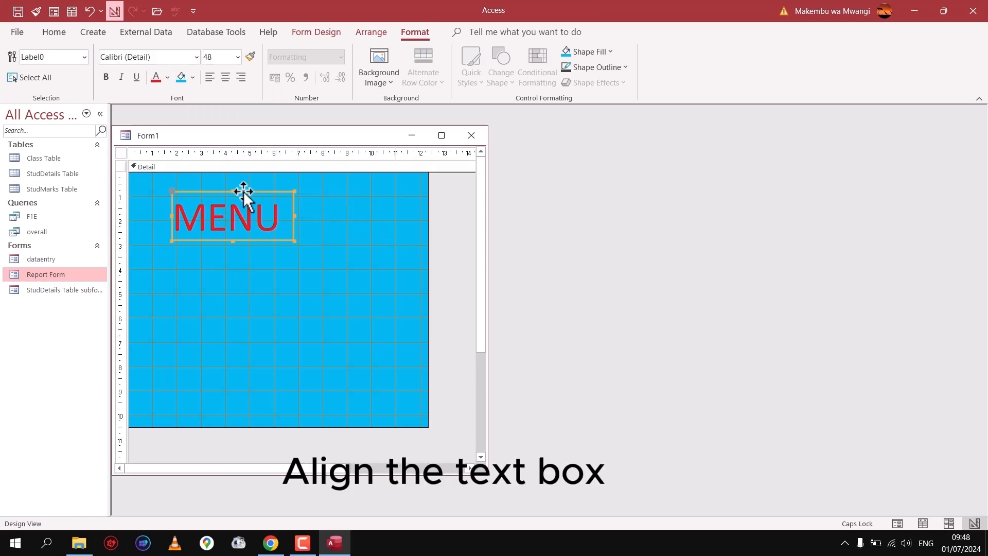
{"action": "left_click_drag", "start_coordinate": [247, 191], "coordinate": [293, 190]}
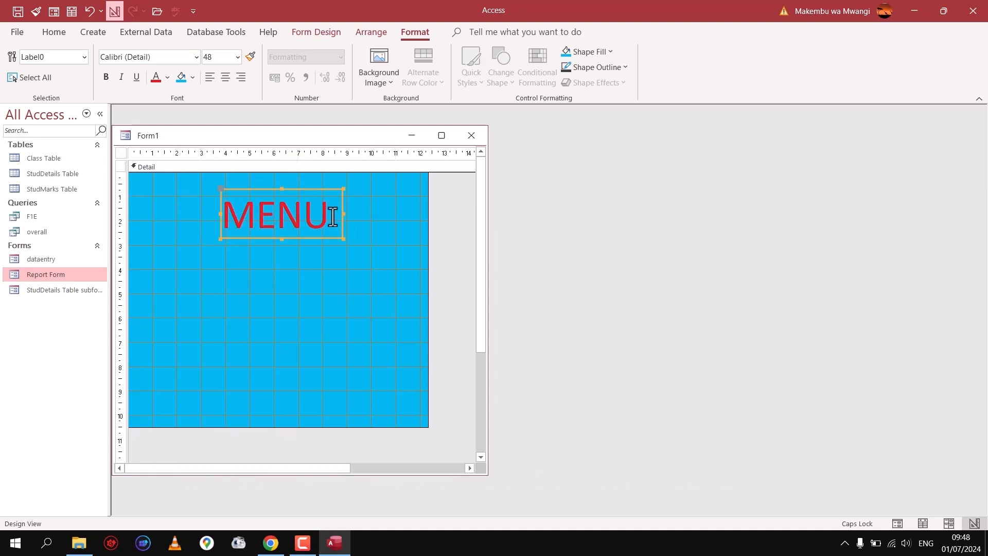
Step: Change the MENU label's font to Britannic Bold
{"action": "left_click", "coordinate": [196, 57]}
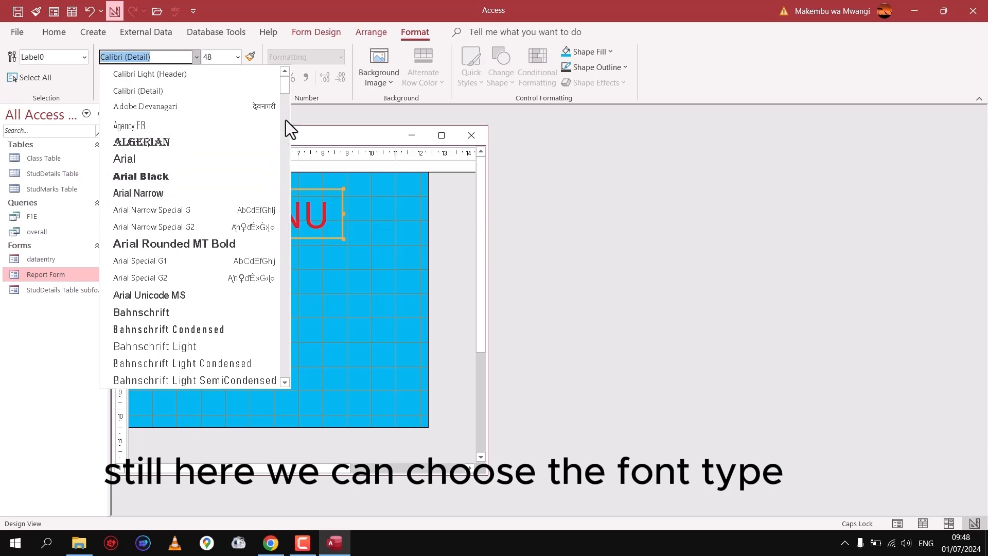
{"action": "left_click_drag", "start_coordinate": [287, 96], "coordinate": [283, 136]}
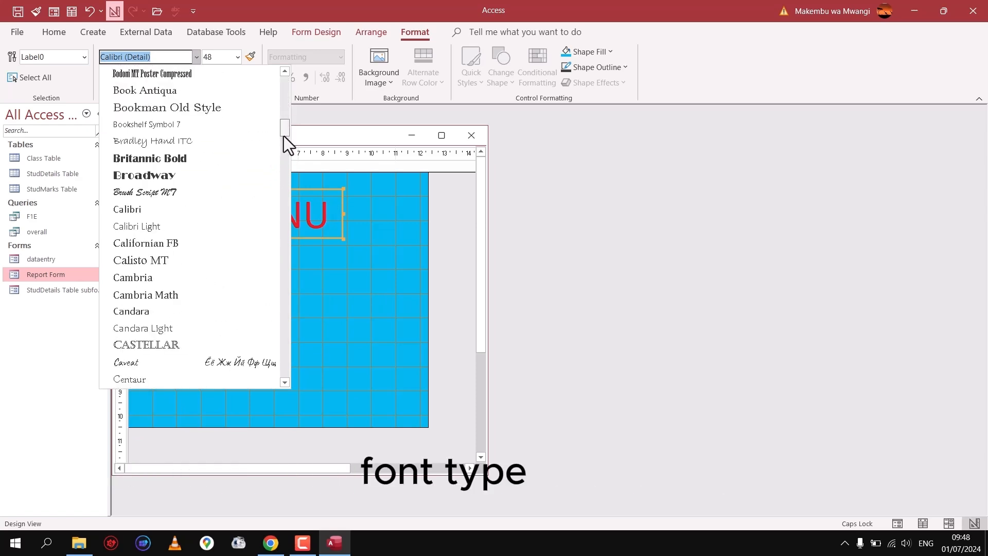
{"action": "left_click", "coordinate": [174, 163]}
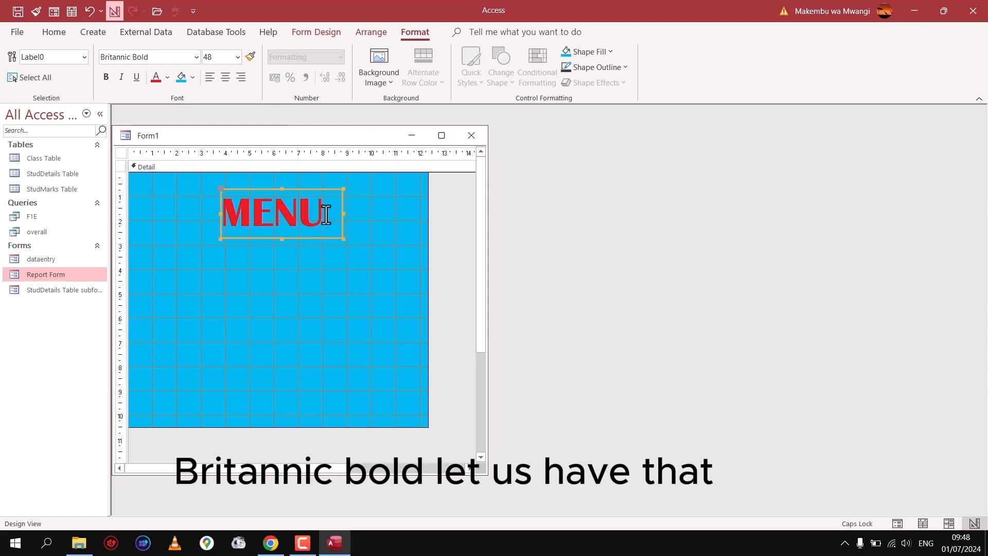
{"action": "left_click", "coordinate": [328, 216]}
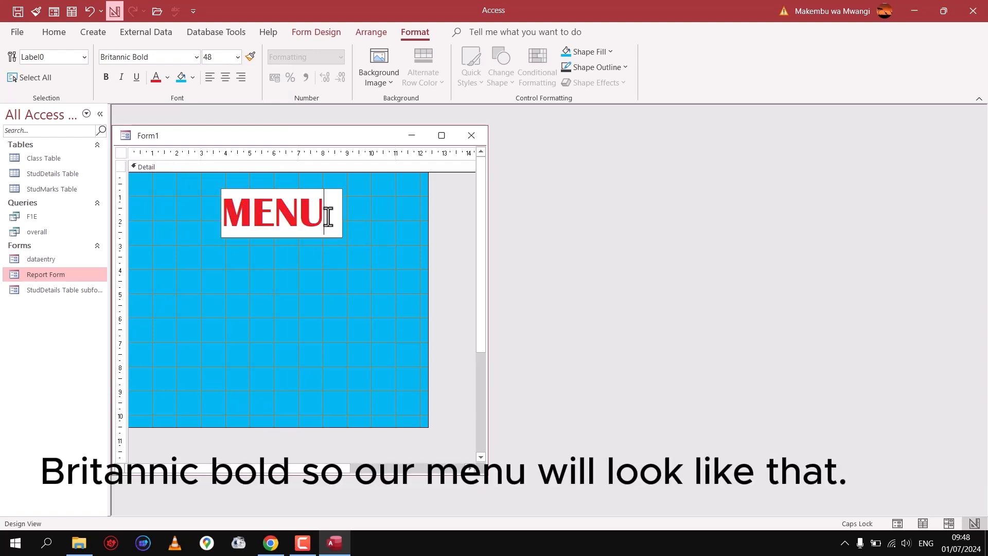
{"action": "left_click", "coordinate": [366, 214]}
{"action": "left_click", "coordinate": [335, 207]}
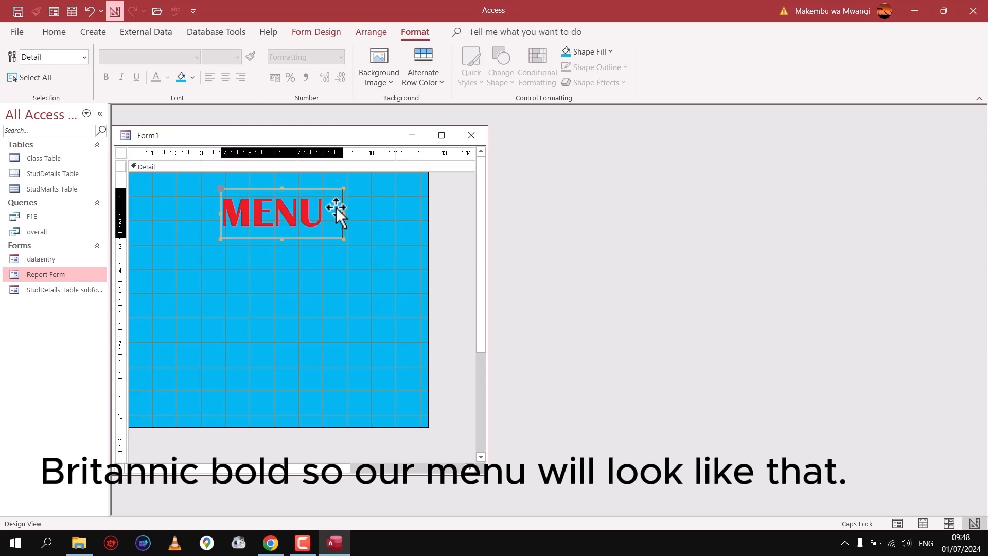
{"action": "left_click", "coordinate": [330, 212]}
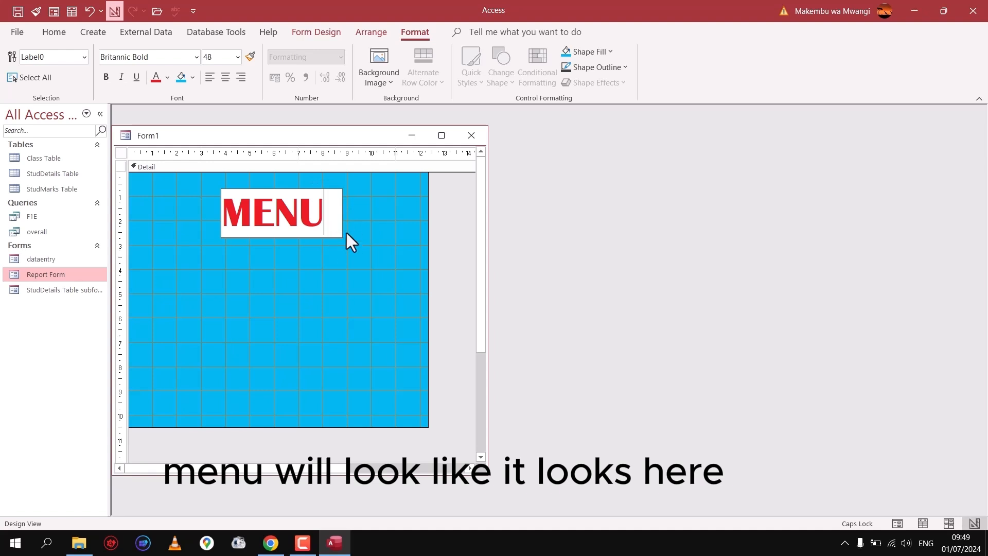
{"action": "left_click", "coordinate": [358, 211]}
Step: Centre the text within the MENU label and move the label slightly up toward the top edge of the Detail section
{"action": "left_click", "coordinate": [340, 206]}
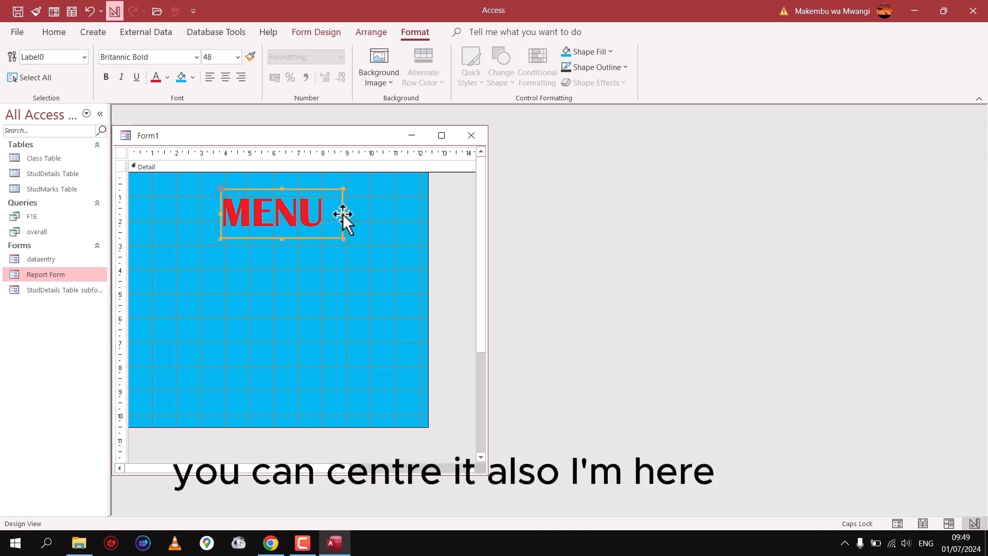
{"action": "left_click_drag", "start_coordinate": [328, 213], "coordinate": [216, 206]}
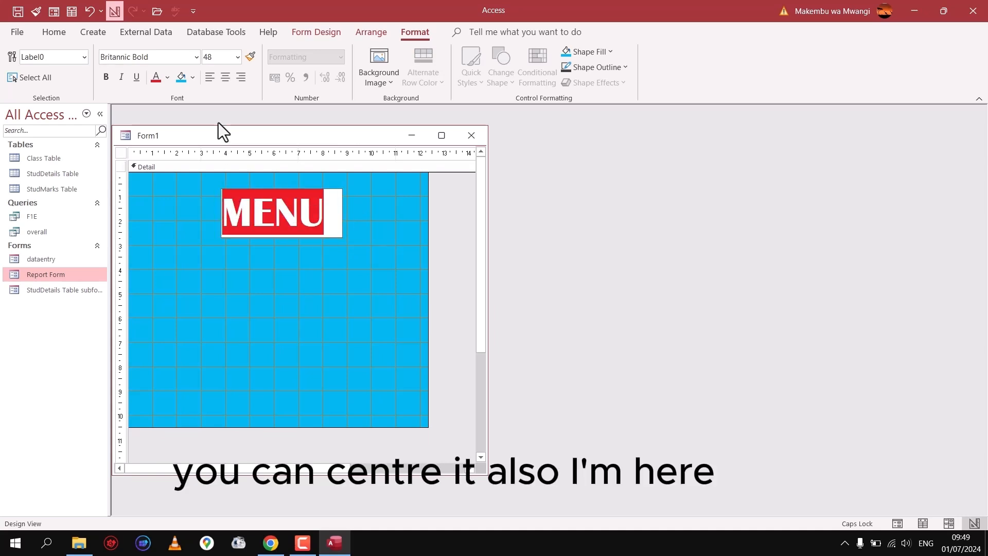
{"action": "left_click", "coordinate": [224, 77]}
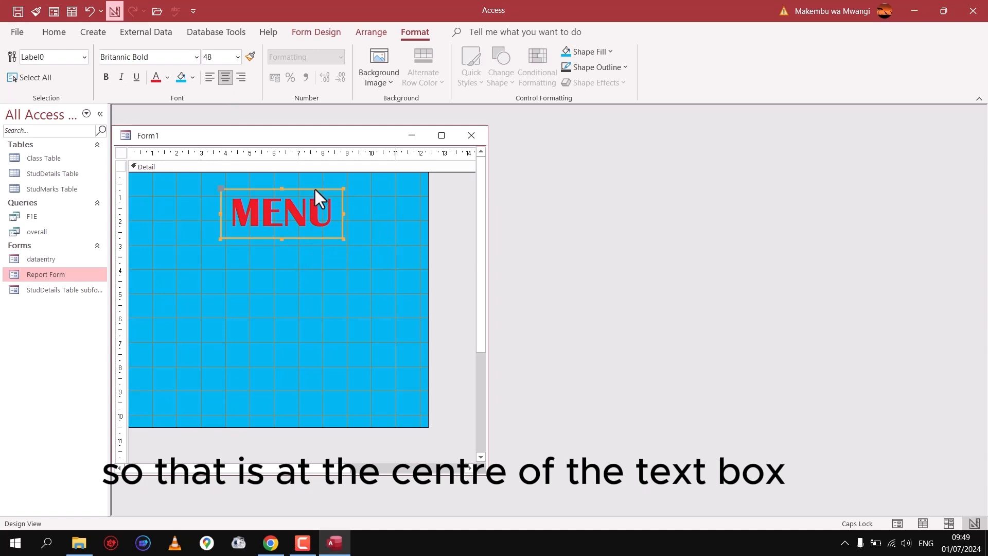
{"action": "left_click_drag", "start_coordinate": [314, 187], "coordinate": [309, 174]}
{"action": "left_click", "coordinate": [369, 233]}
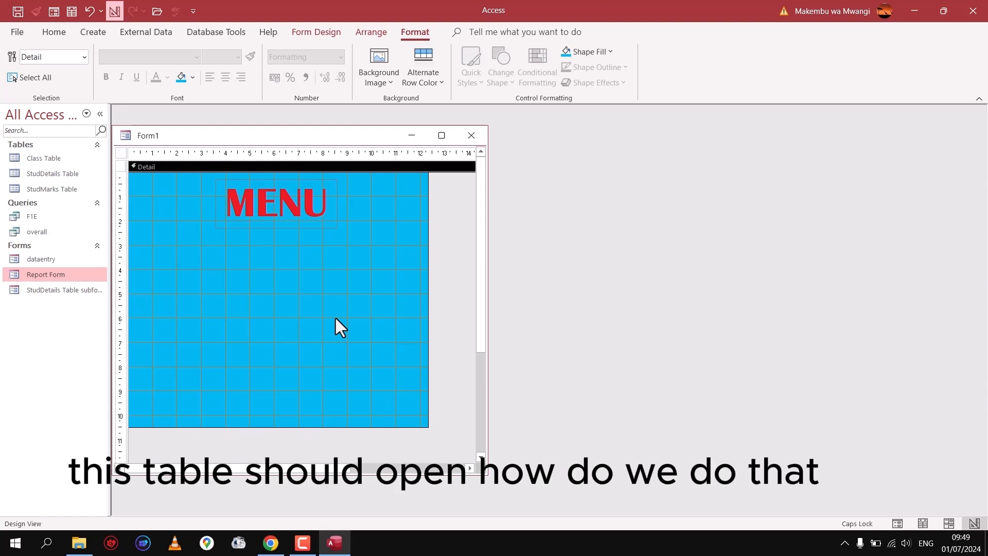
{"action": "left_click", "coordinate": [18, 34]}
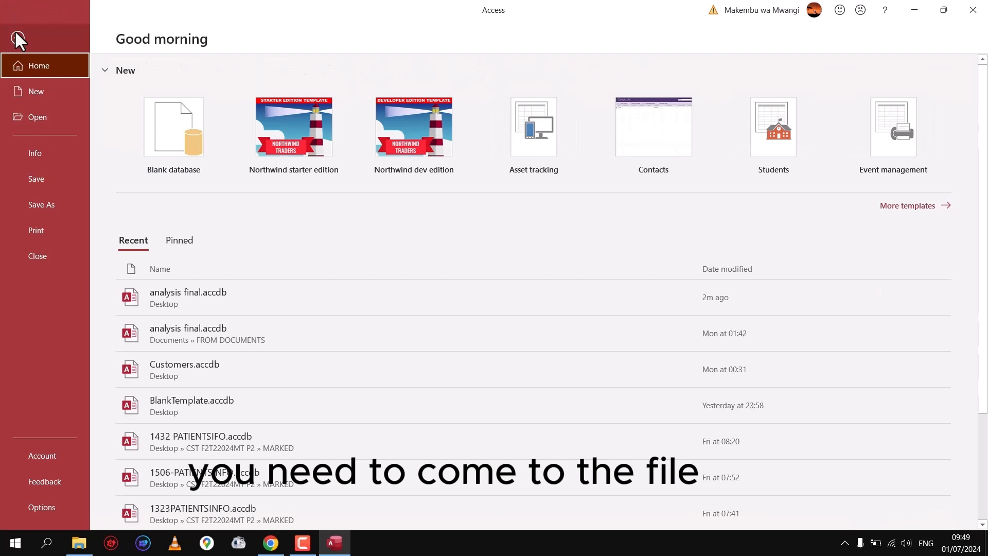
{"action": "left_click", "coordinate": [34, 507]}
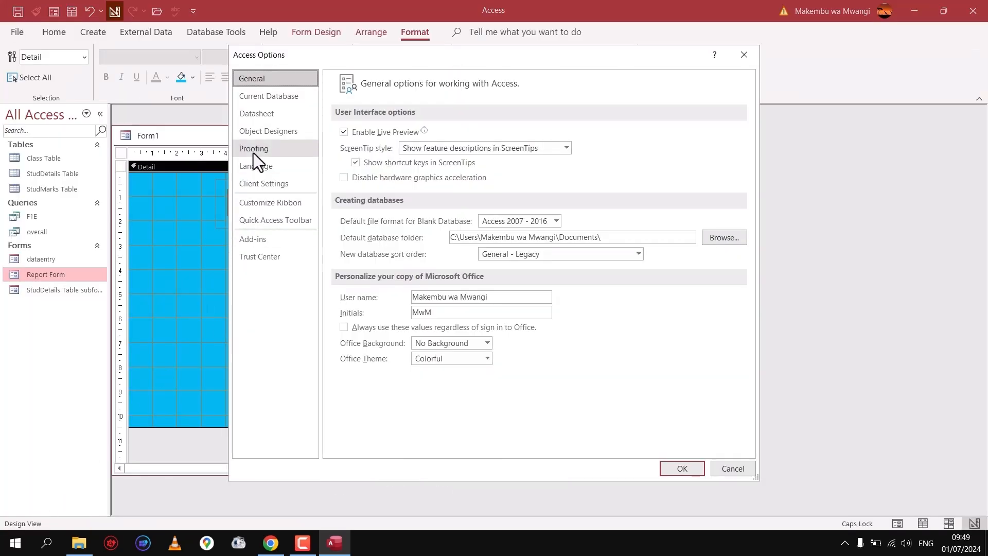
{"action": "left_click", "coordinate": [281, 95]}
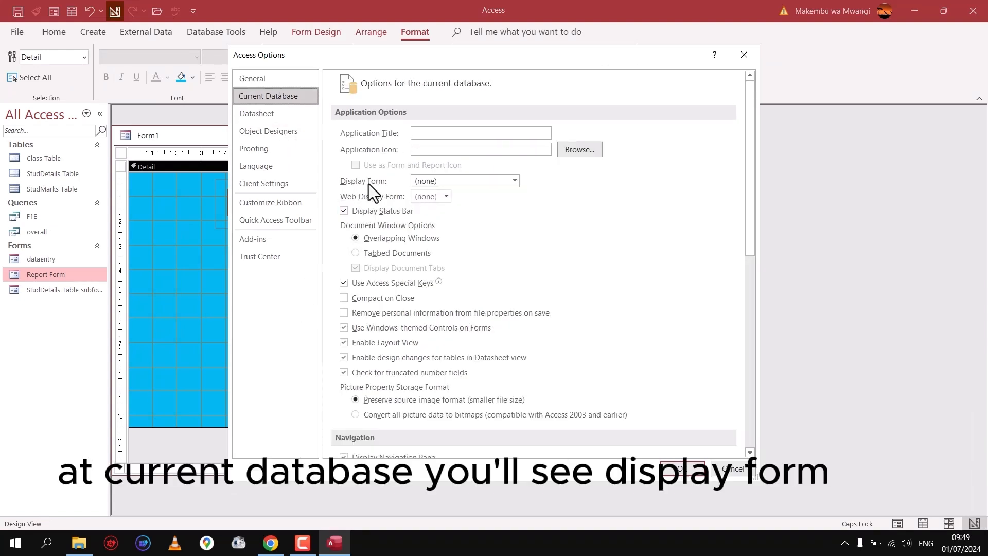
{"action": "left_click", "coordinate": [514, 182]}
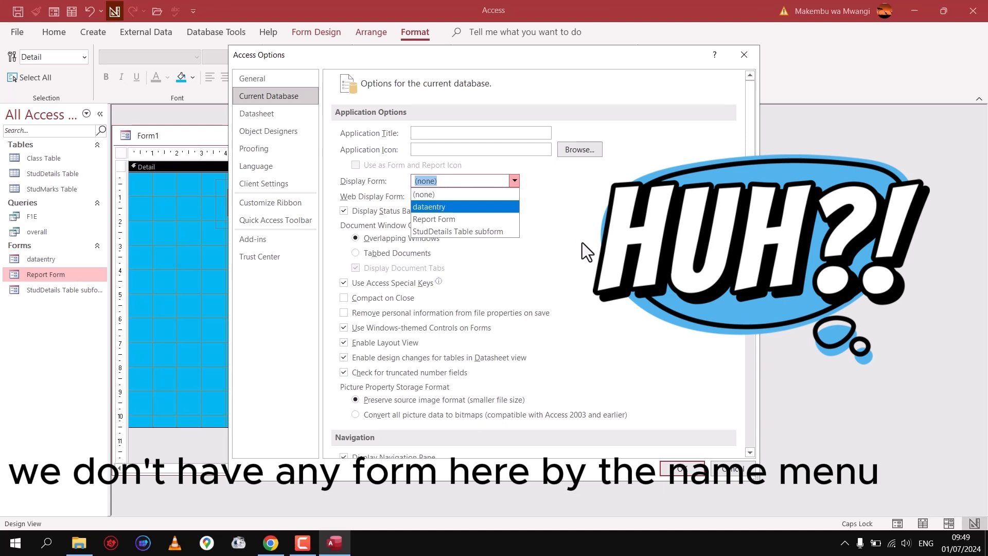
{"action": "left_click", "coordinate": [731, 470]}
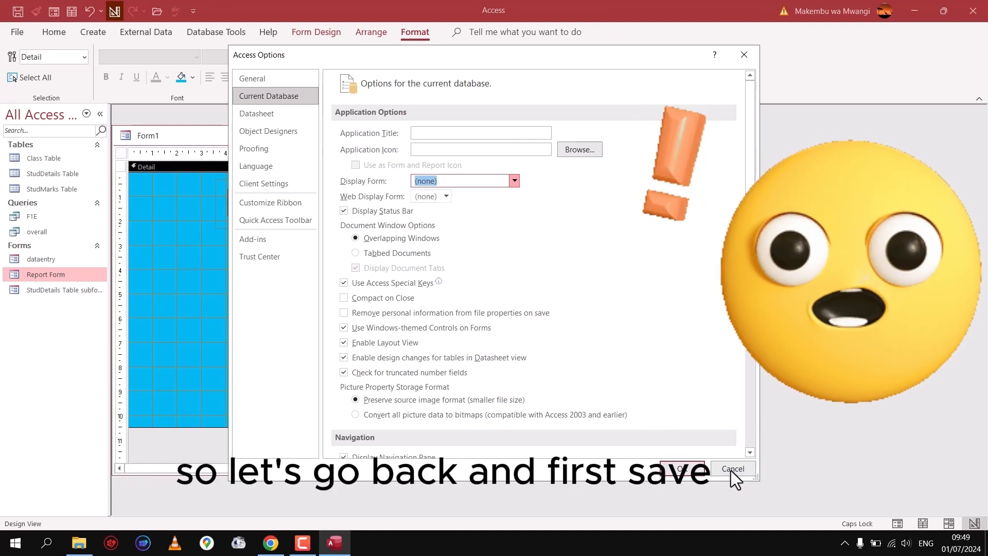
{"action": "left_click", "coordinate": [730, 470]}
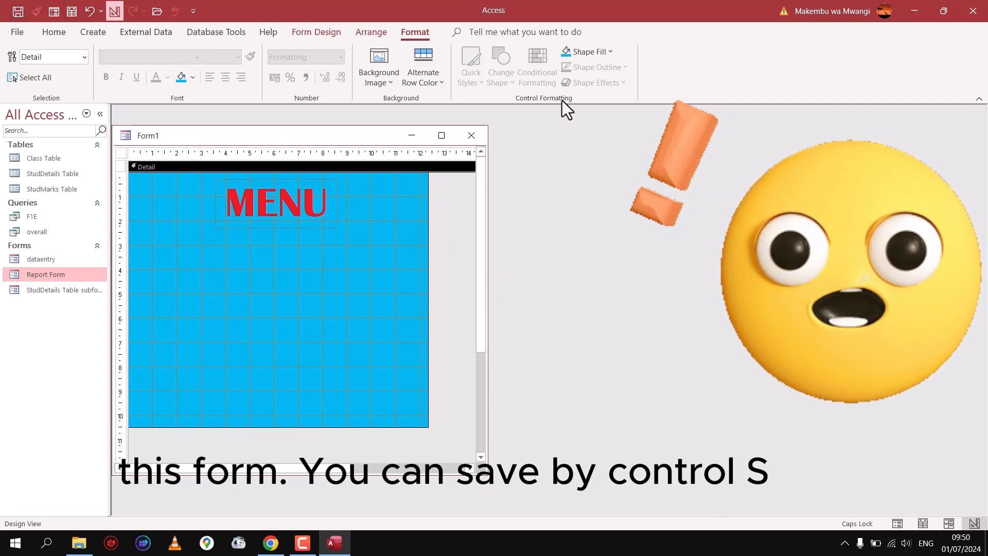
Step: Save the new form under the name Menu
{"action": "key", "text": "ctrl+s"}
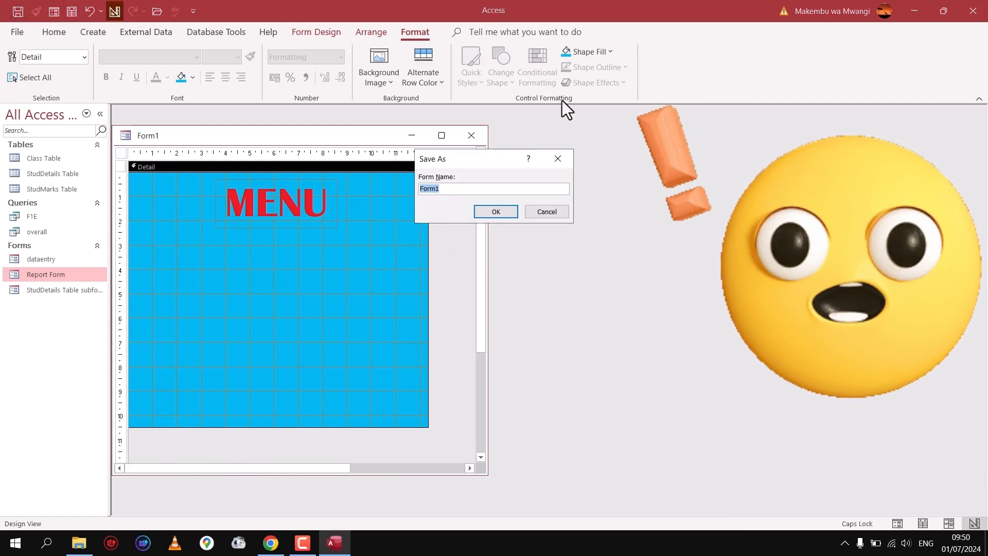
{"action": "type", "text": "M"}
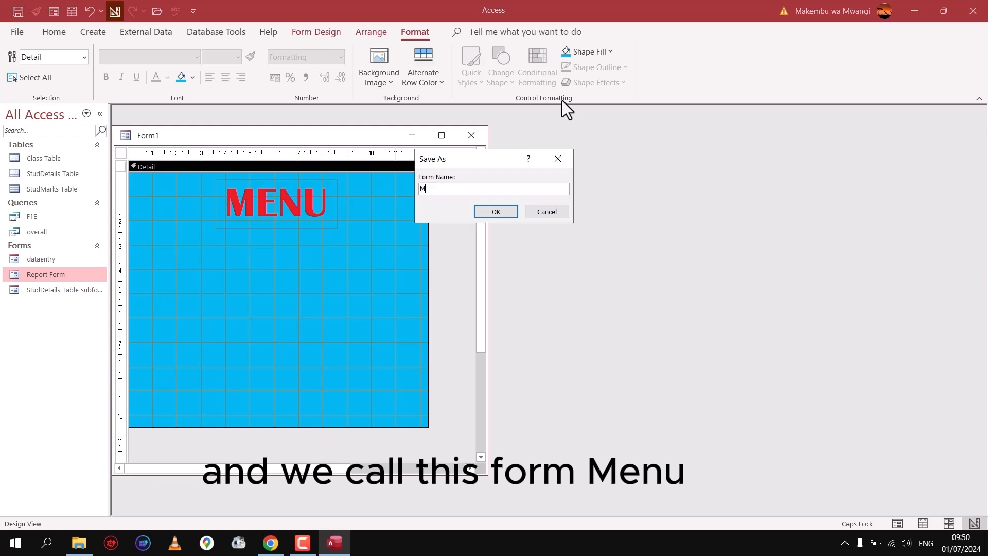
{"action": "type", "text": "ENU"}
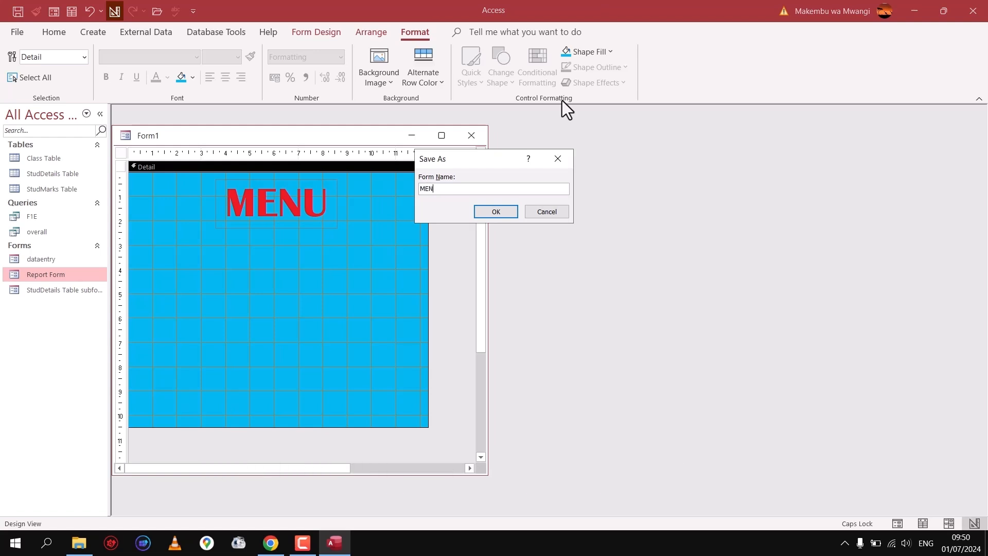
{"action": "key", "text": "BackSpace"}
{"action": "key", "text": "BackSpace"}
{"action": "key", "text": "BackSpace"}
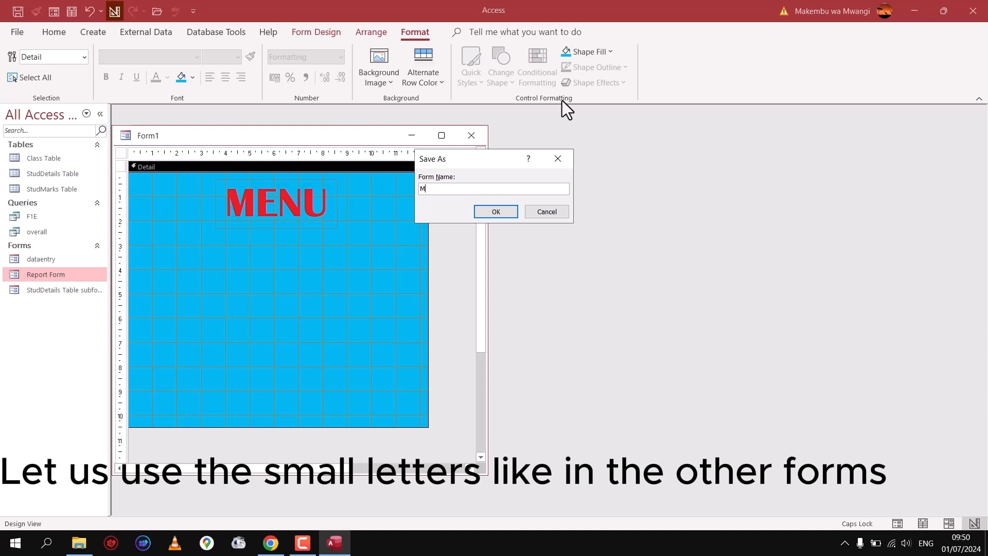
{"action": "type", "text": "enu"}
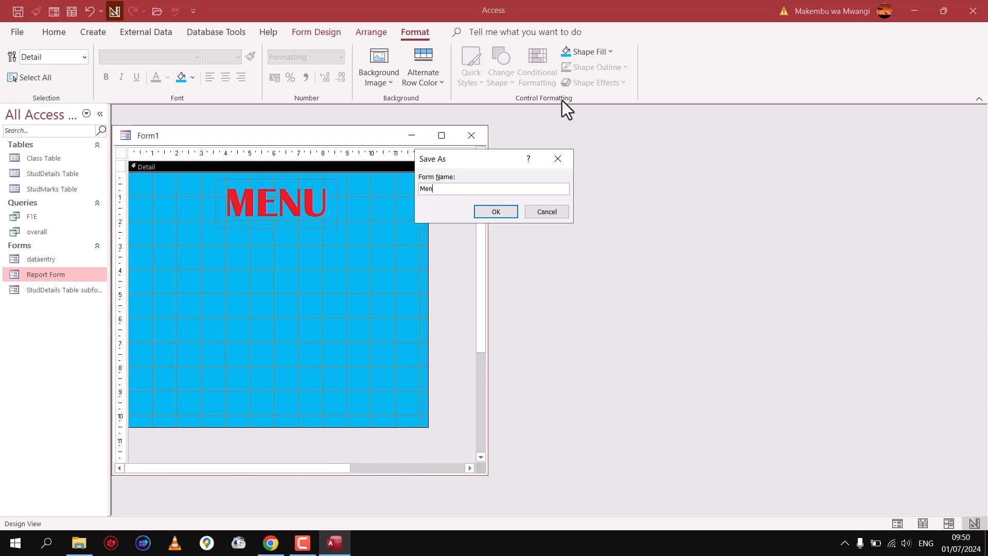
{"action": "left_click", "coordinate": [497, 213]}
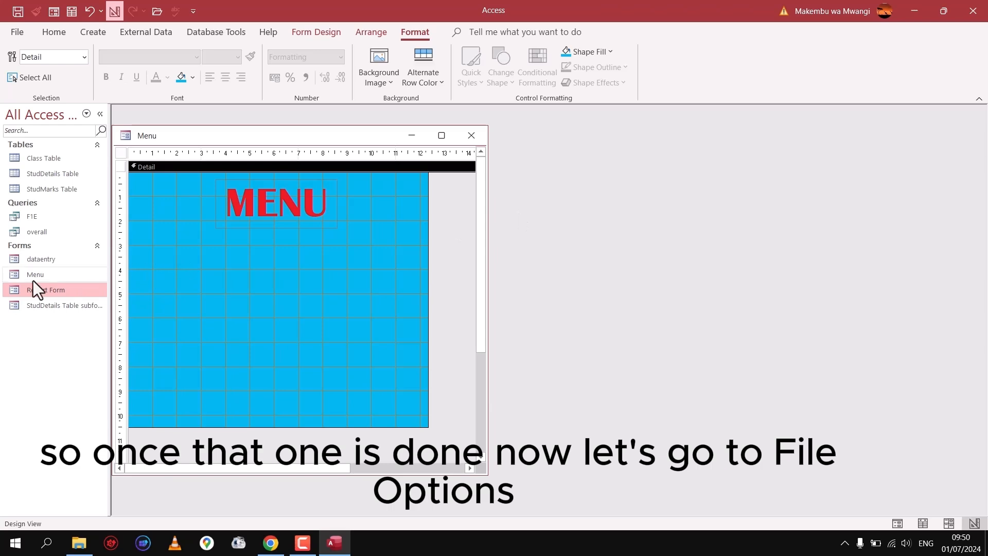
Step: Set Menu as the display form in the current database options and accept the change
{"action": "left_click", "coordinate": [17, 32]}
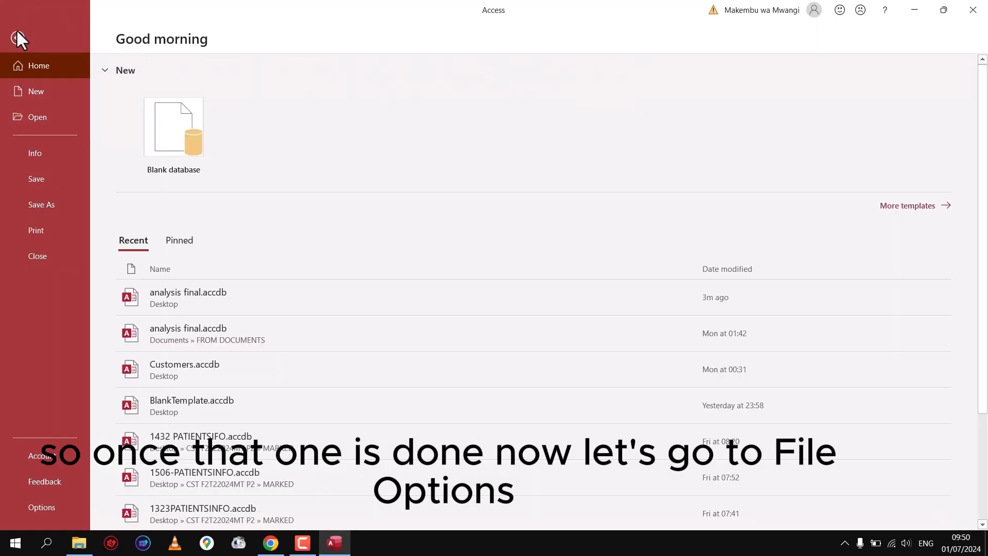
{"action": "left_click", "coordinate": [39, 506]}
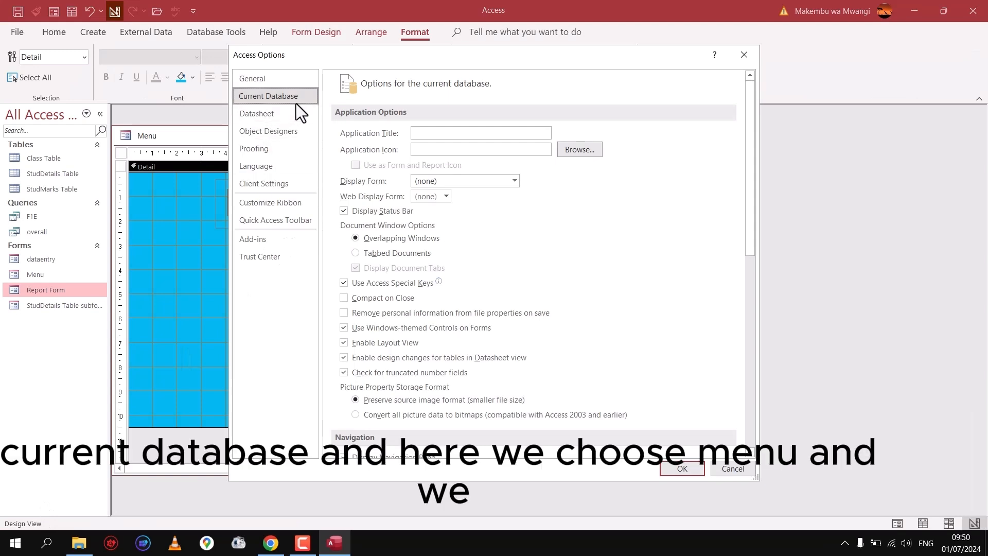
{"action": "left_click", "coordinate": [514, 181]}
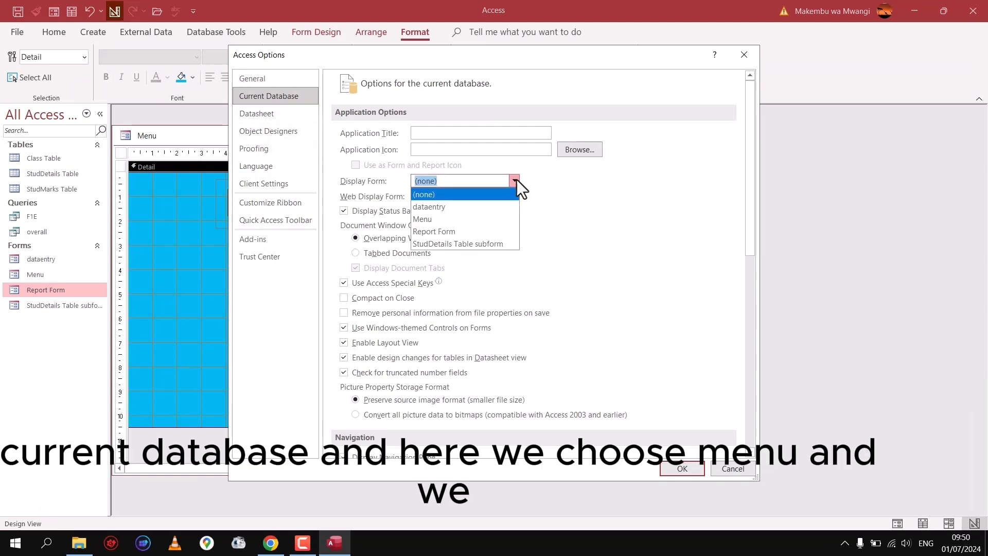
{"action": "left_click", "coordinate": [443, 218]}
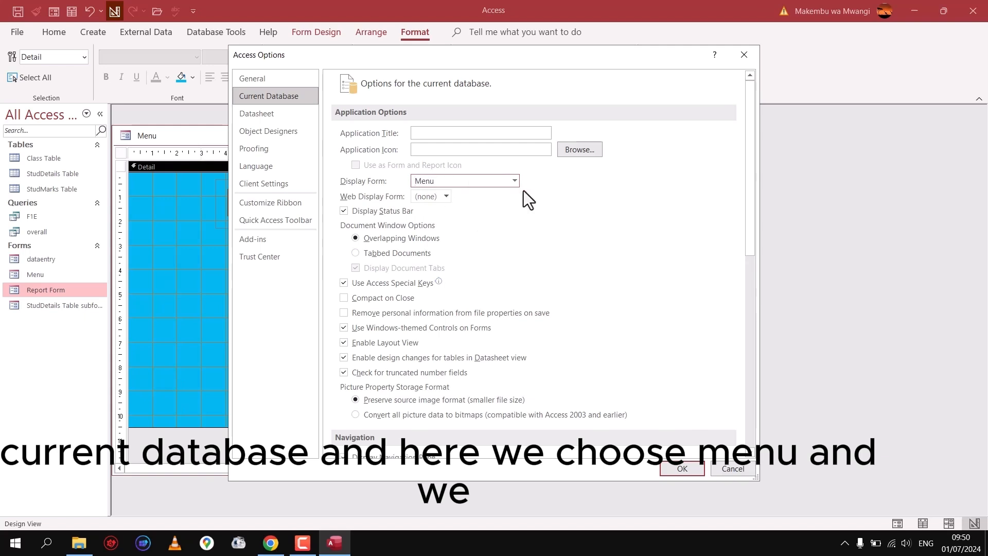
{"action": "left_click", "coordinate": [682, 469]}
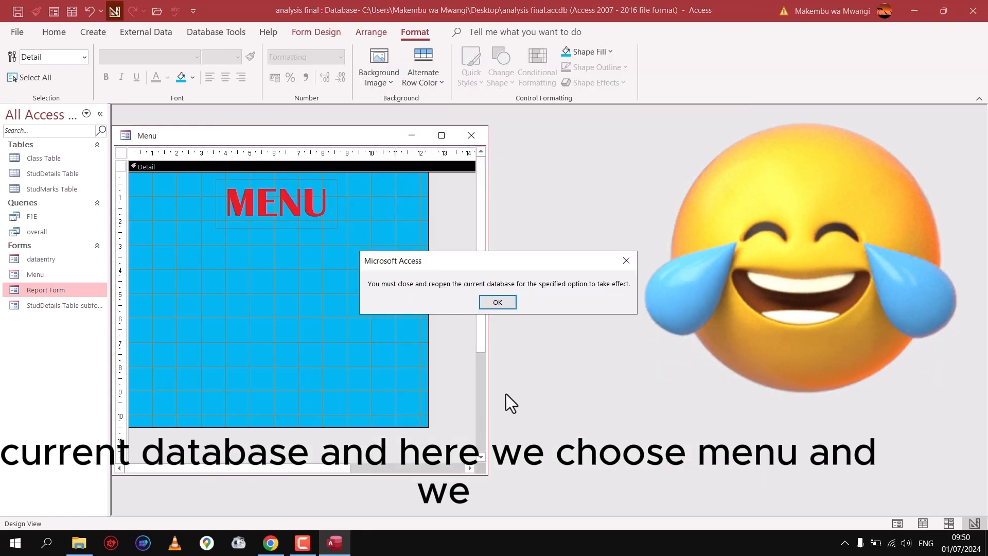
{"action": "left_click", "coordinate": [502, 301]}
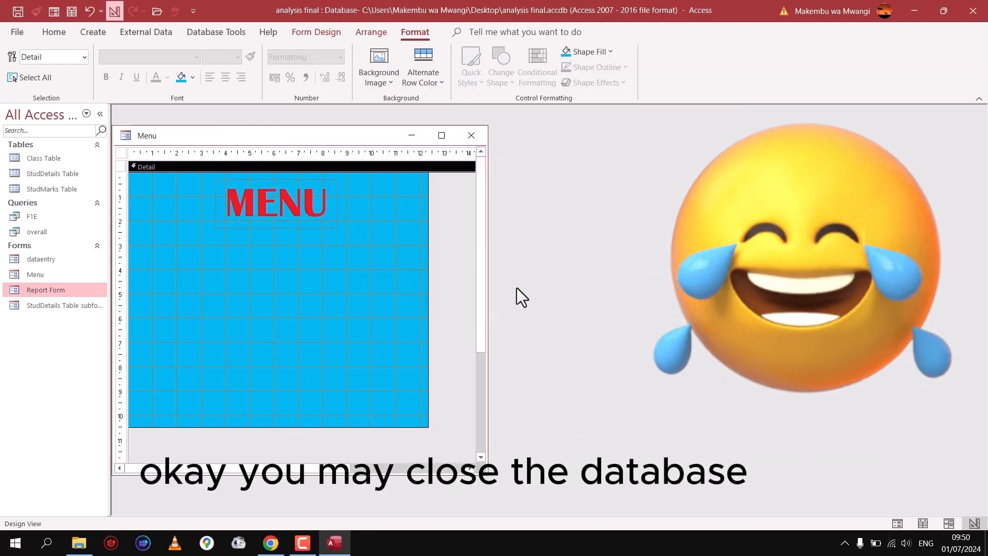
Step: Close and reopen the analysis final database, and show the Menu form in Design View
{"action": "left_click", "coordinate": [973, 11]}
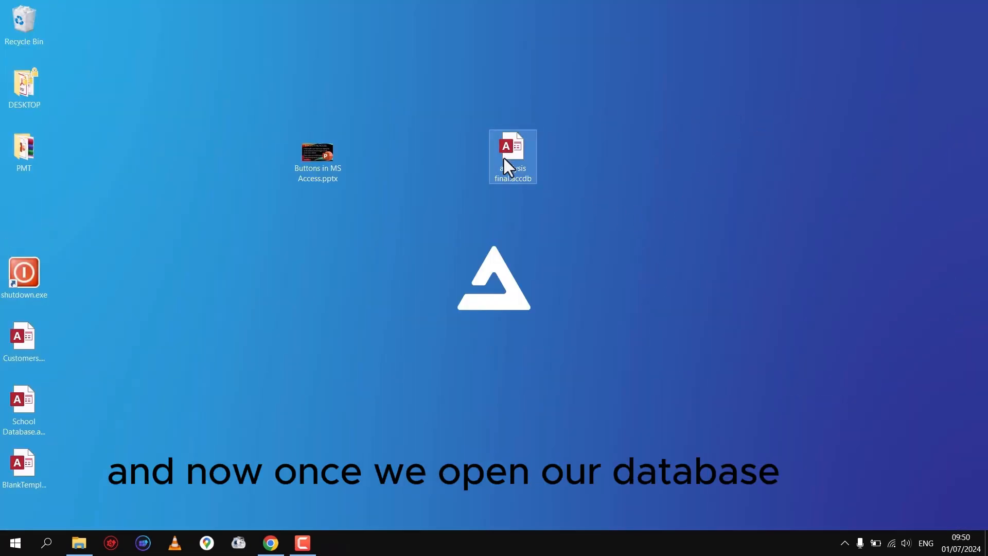
{"action": "double_click", "coordinate": [508, 168]}
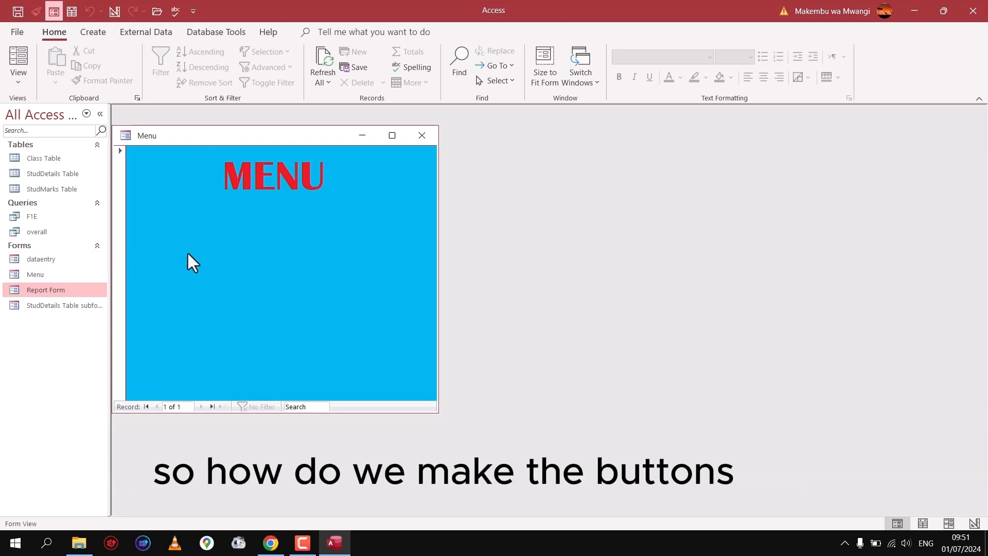
{"action": "right_click", "coordinate": [222, 246]}
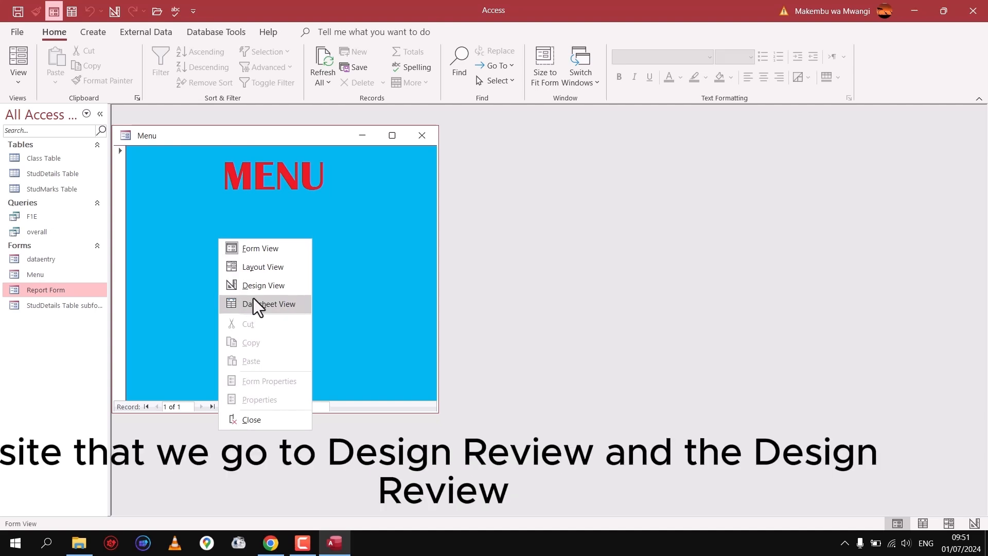
{"action": "left_click", "coordinate": [262, 288]}
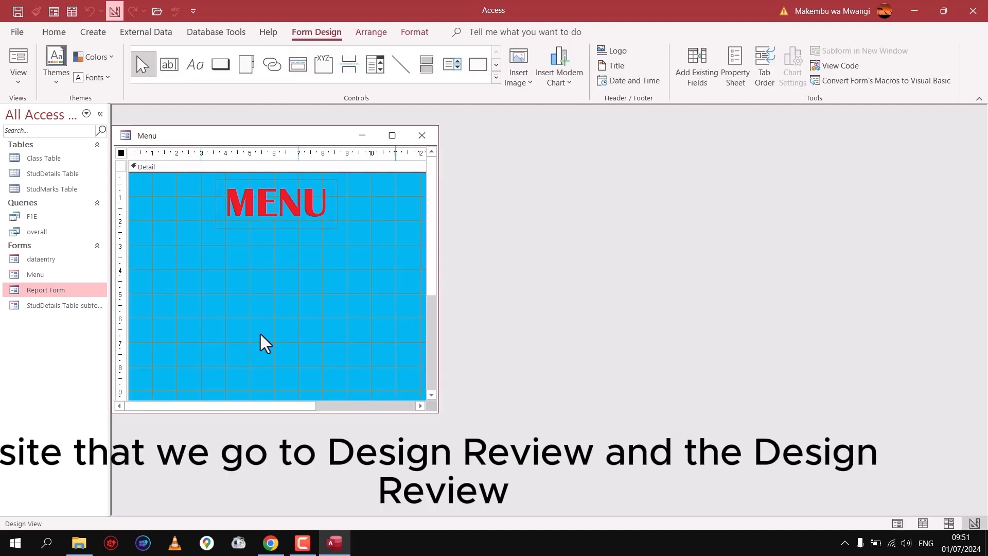
Step: Add a command button about 3.5 cm wide and 1 cm high below the MENU title that opens the dataentry form showing all records
{"action": "left_click", "coordinate": [220, 63]}
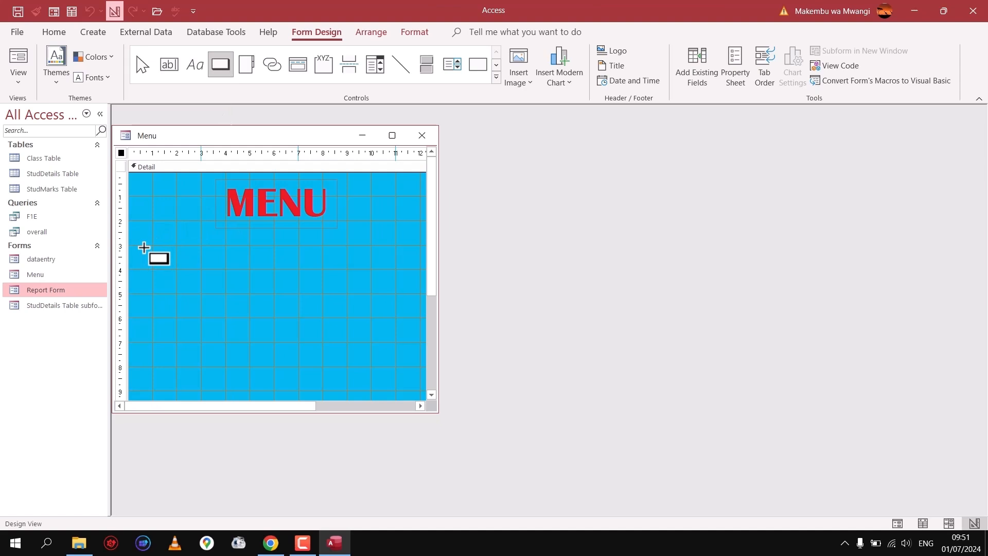
{"action": "left_click_drag", "start_coordinate": [143, 247], "coordinate": [229, 272]}
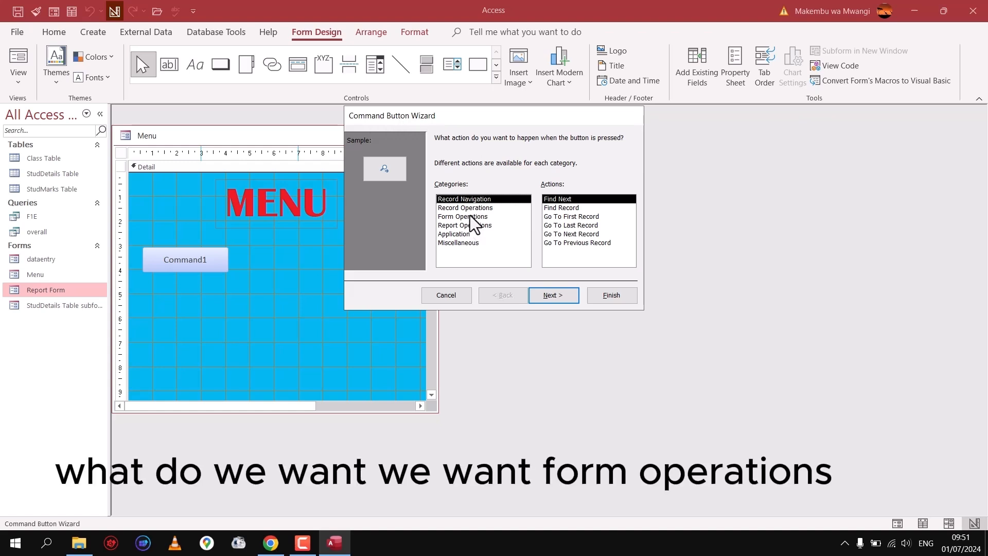
{"action": "left_click", "coordinate": [454, 217]}
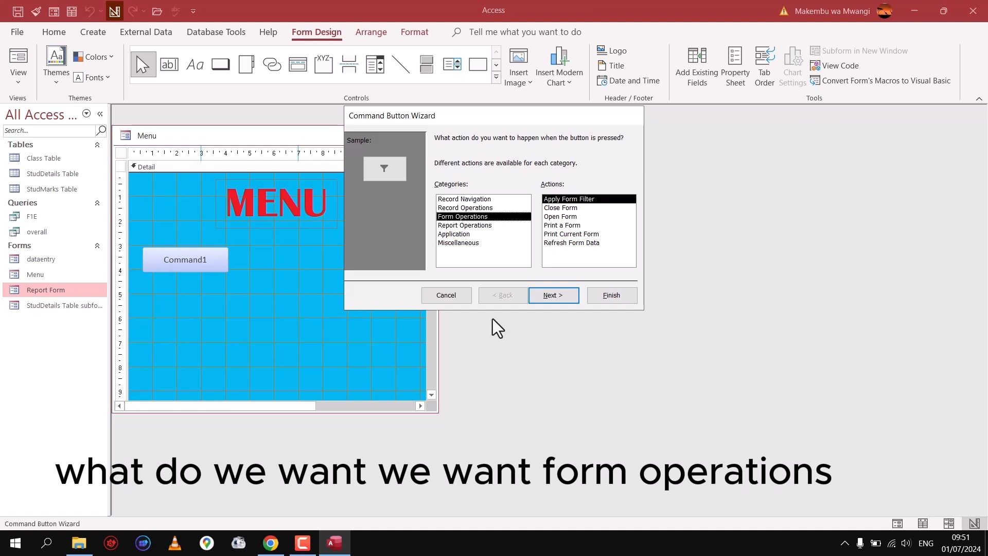
{"action": "left_click", "coordinate": [567, 216]}
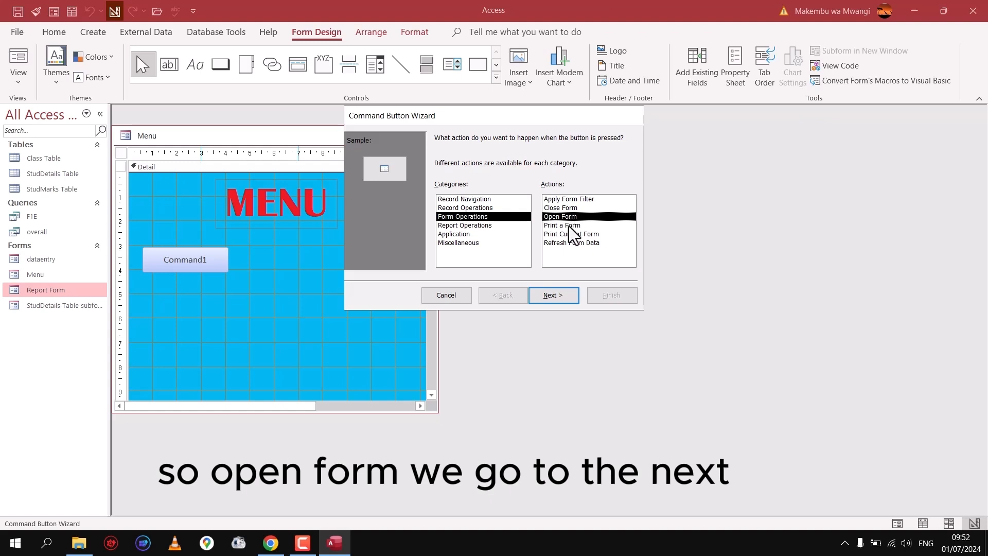
{"action": "left_click", "coordinate": [556, 297]}
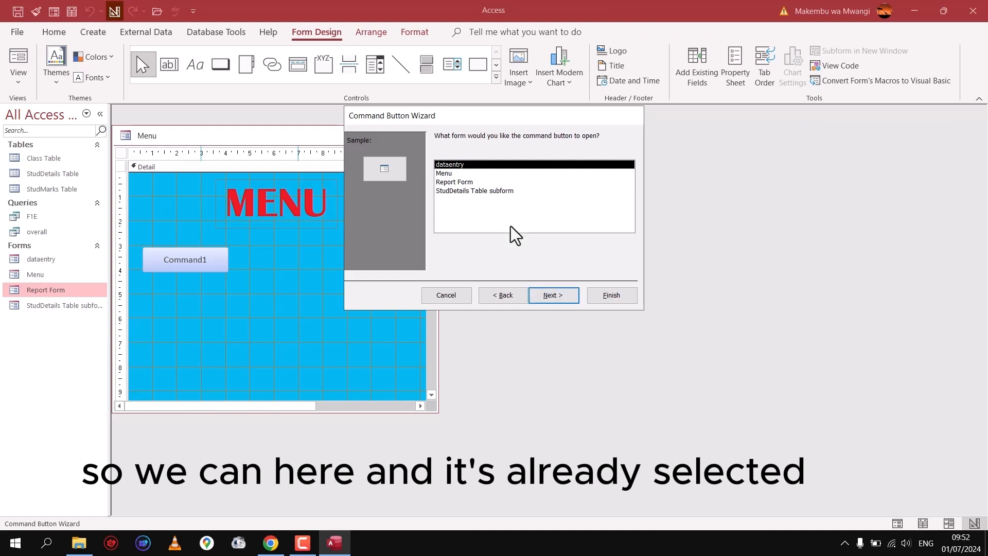
{"action": "left_click", "coordinate": [565, 302]}
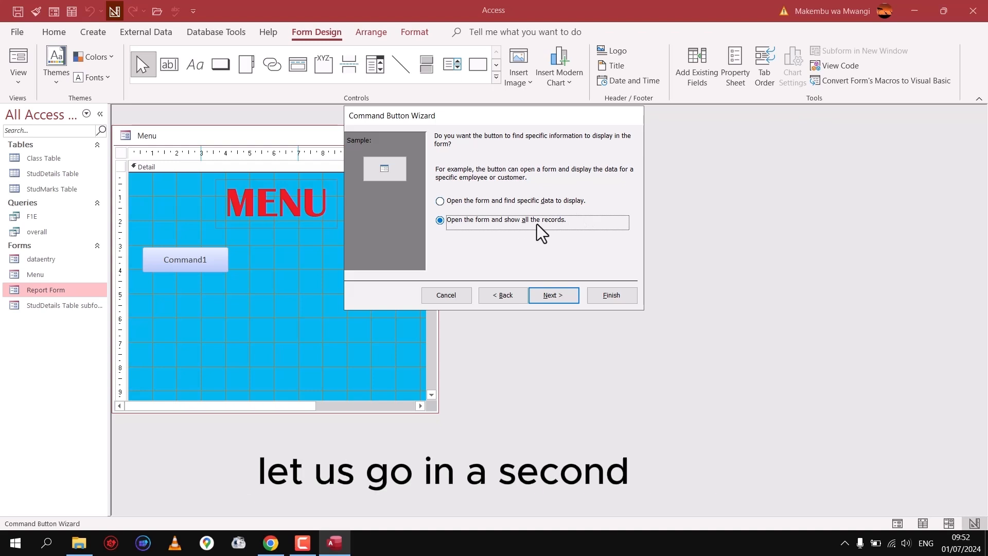
{"action": "left_click", "coordinate": [550, 303]}
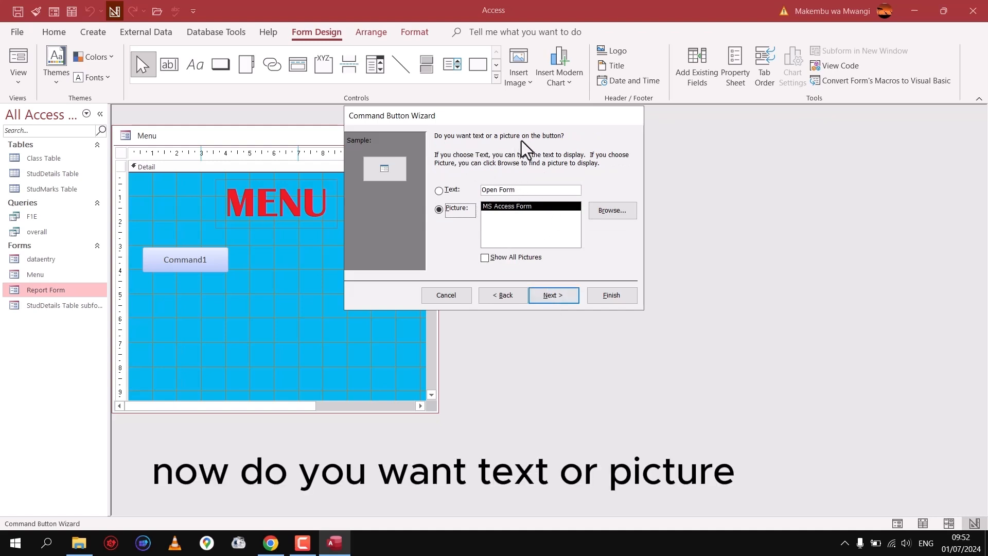
Step: Use text instead of a picture on the command button, with the caption "data entry"
{"action": "left_click", "coordinate": [439, 191]}
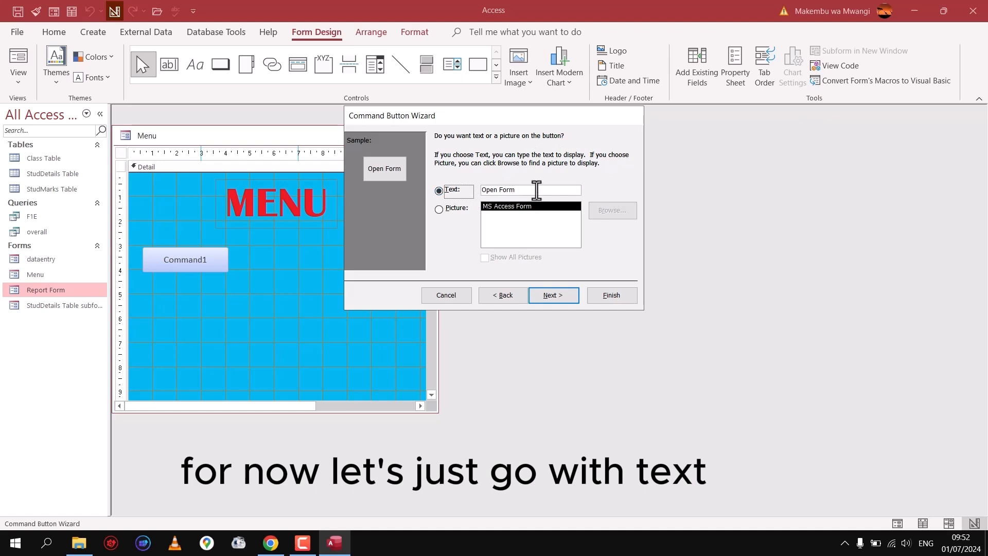
{"action": "left_click", "coordinate": [536, 190]}
{"action": "left_click_drag", "start_coordinate": [482, 187], "coordinate": [458, 184]}
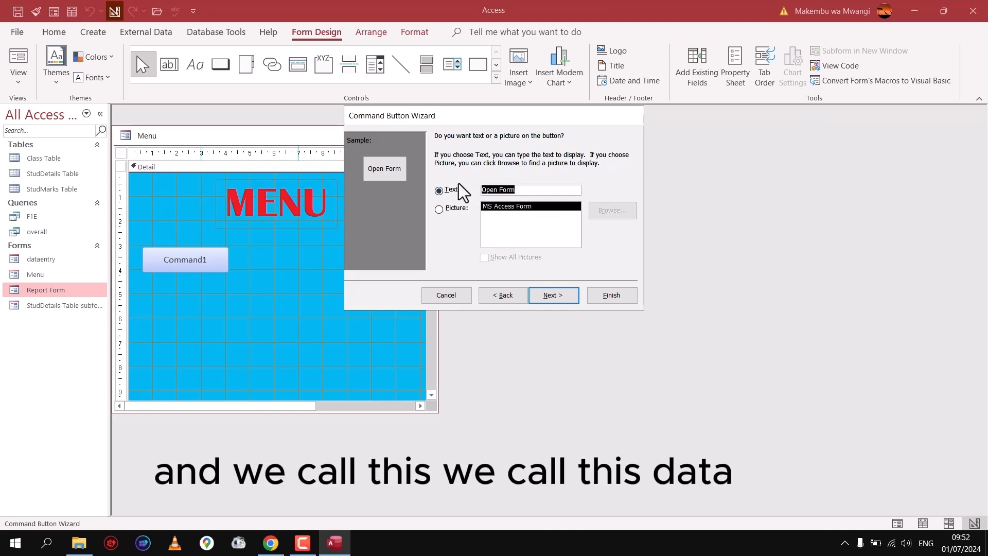
{"action": "type", "text": "data en"}
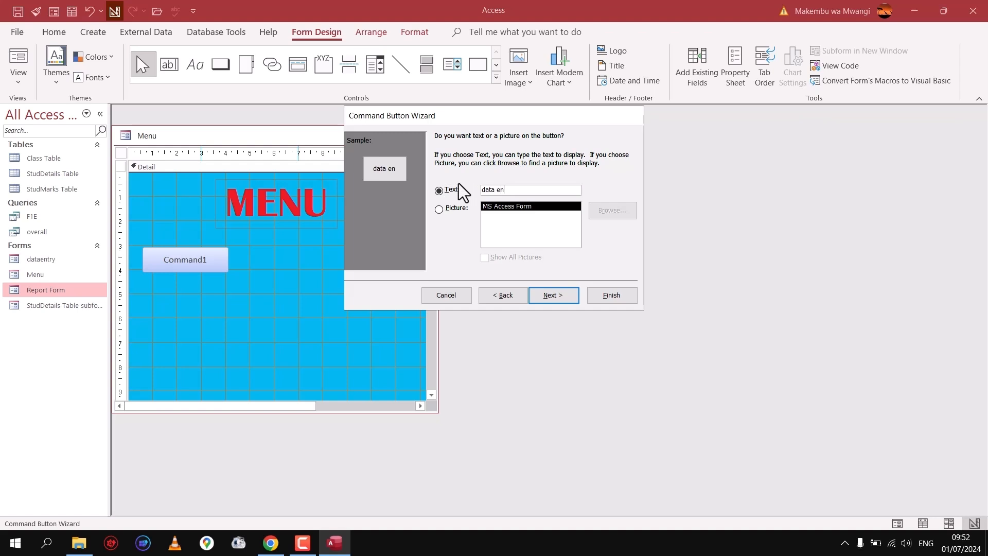
{"action": "type", "text": "try"}
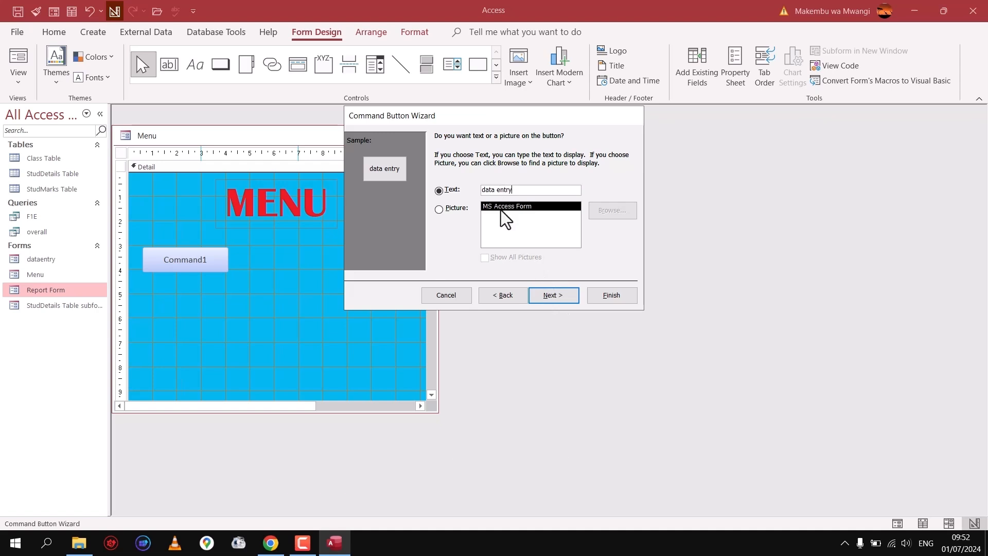
Step: Name the data entry command button dataentryBtn and finish creating it
{"action": "left_click", "coordinate": [552, 295]}
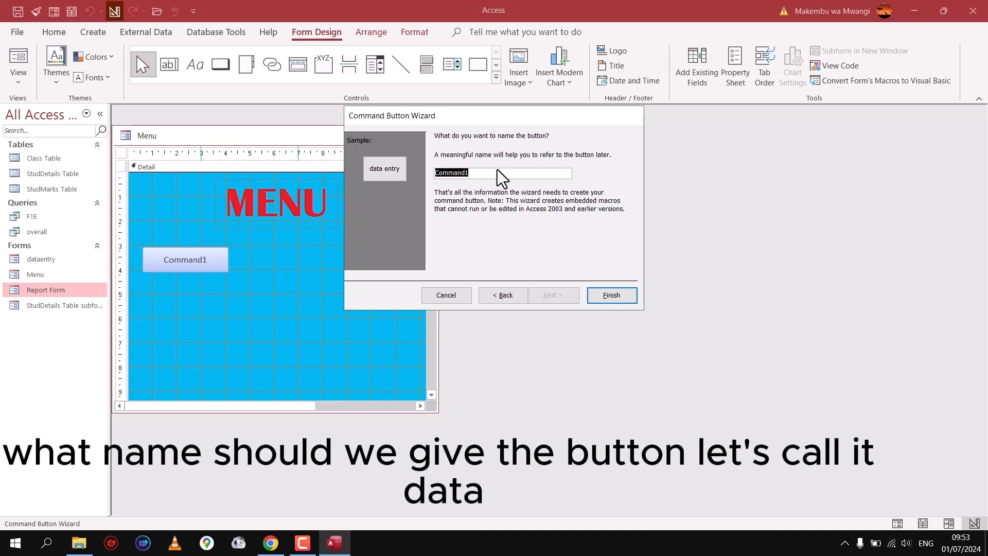
{"action": "type", "text": "data"}
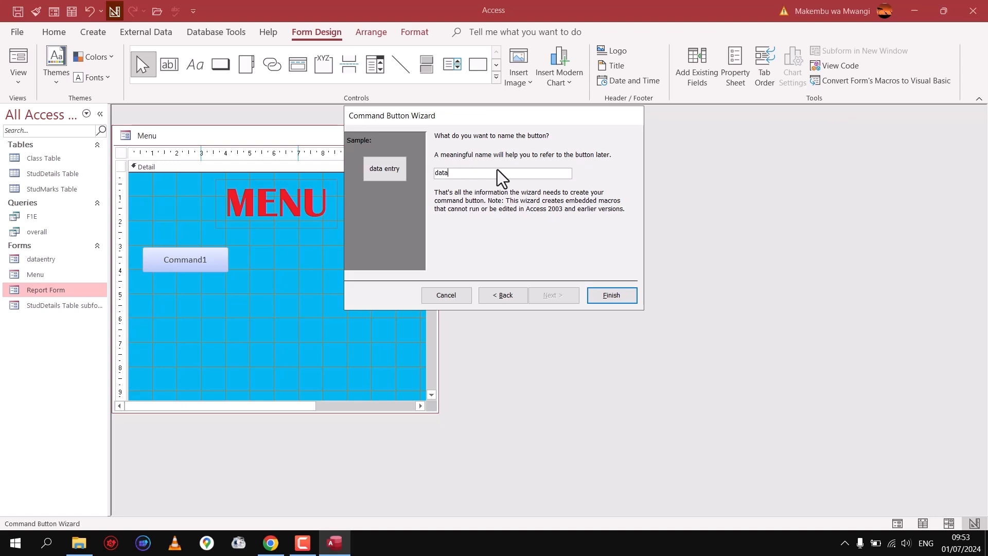
{"action": "type", "text": "entryBtn"}
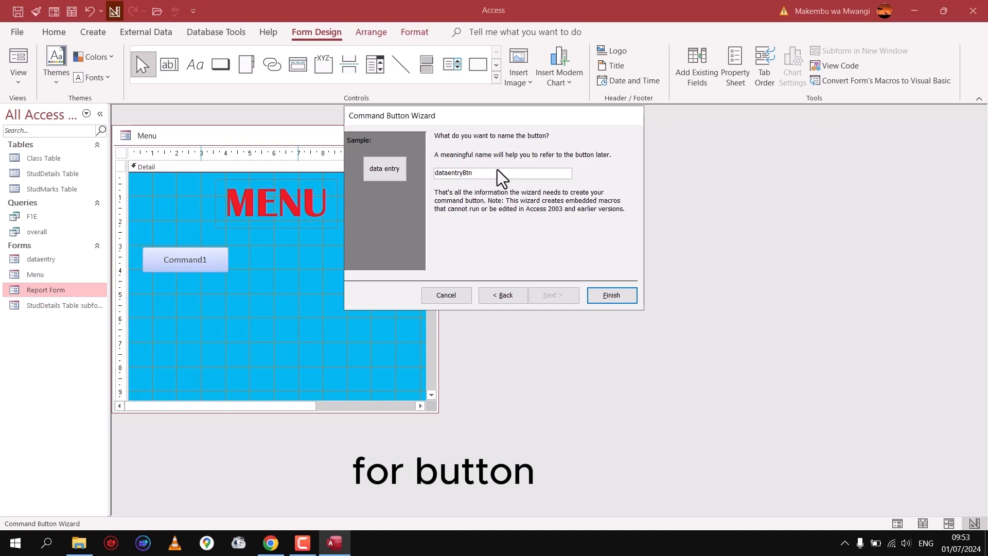
{"action": "left_click", "coordinate": [614, 296]}
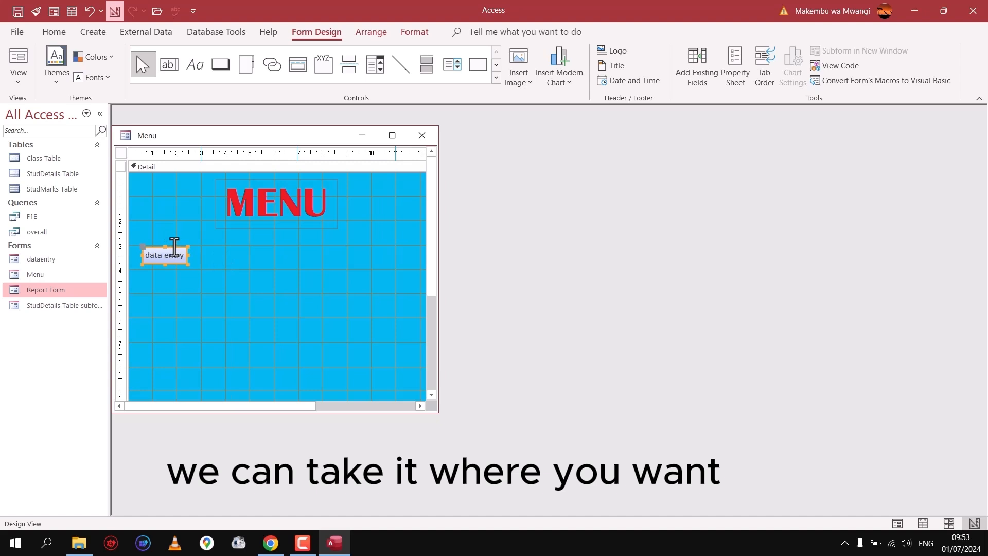
Step: Try moving the data entry button lower on the Menu form, and undo the move
{"action": "left_click", "coordinate": [176, 248]}
{"action": "left_click_drag", "start_coordinate": [176, 247], "coordinate": [176, 326]}
{"action": "left_click", "coordinate": [89, 11]}
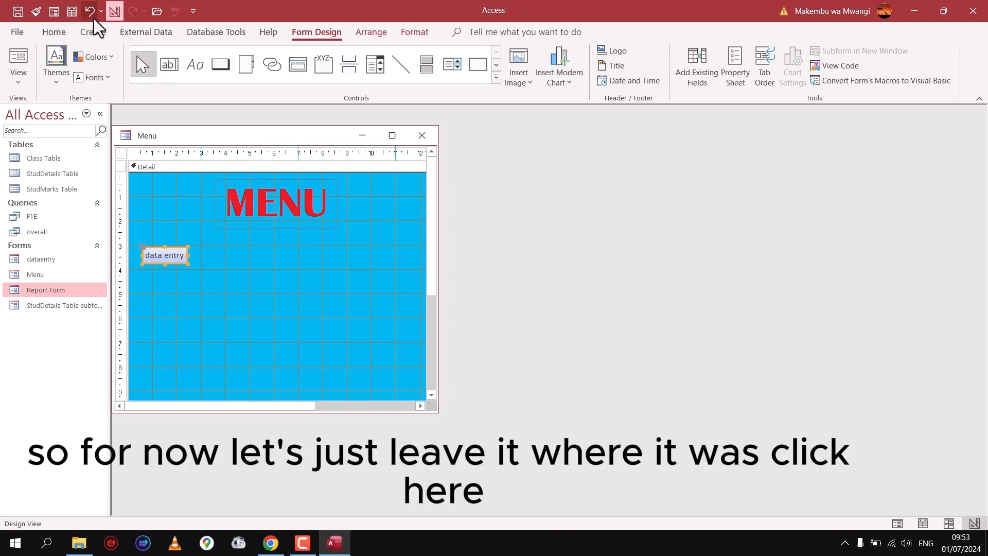
{"action": "left_click", "coordinate": [253, 288]}
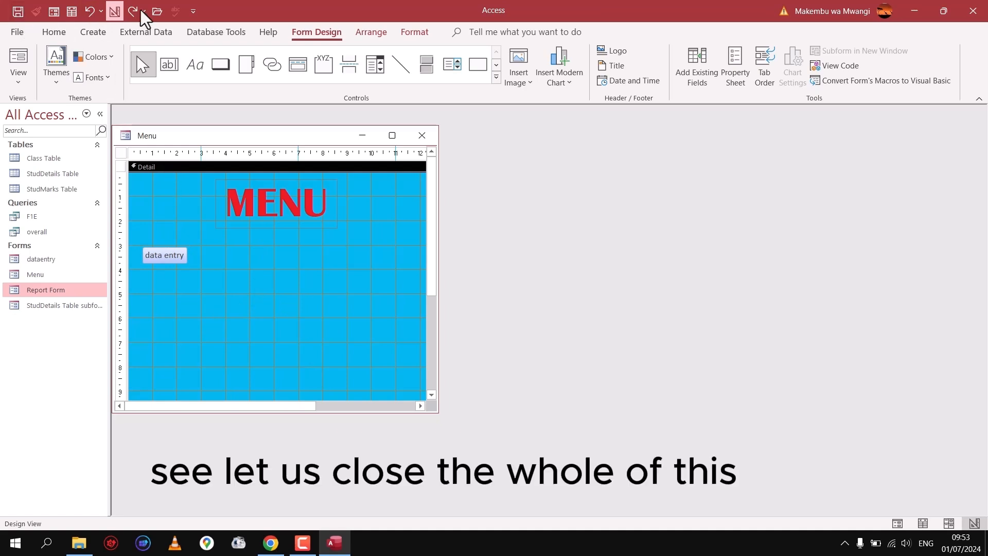
Step: Close and reopen the analysis final database, and test the Menu form's data entry button, closing the form it opens
{"action": "left_click", "coordinate": [973, 11]}
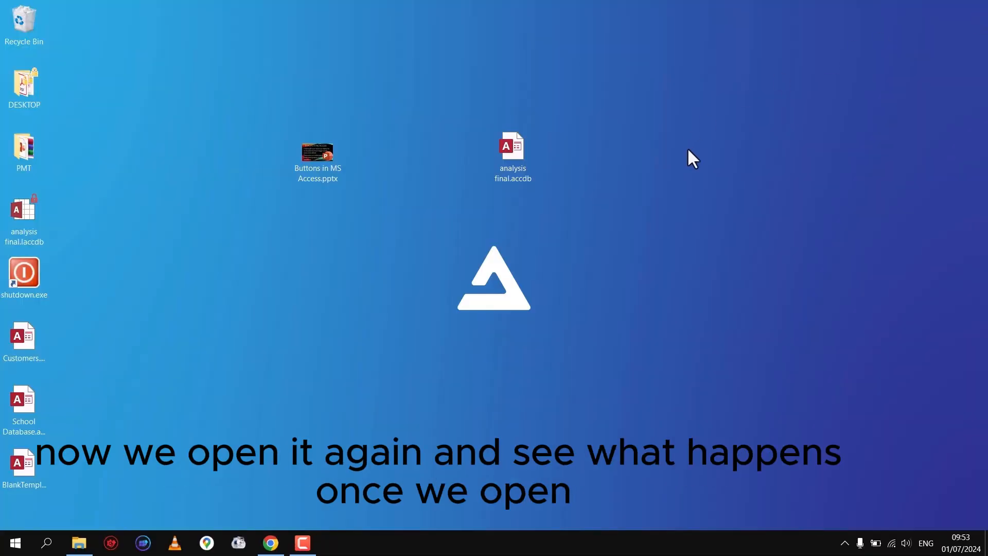
{"action": "double_click", "coordinate": [511, 157]}
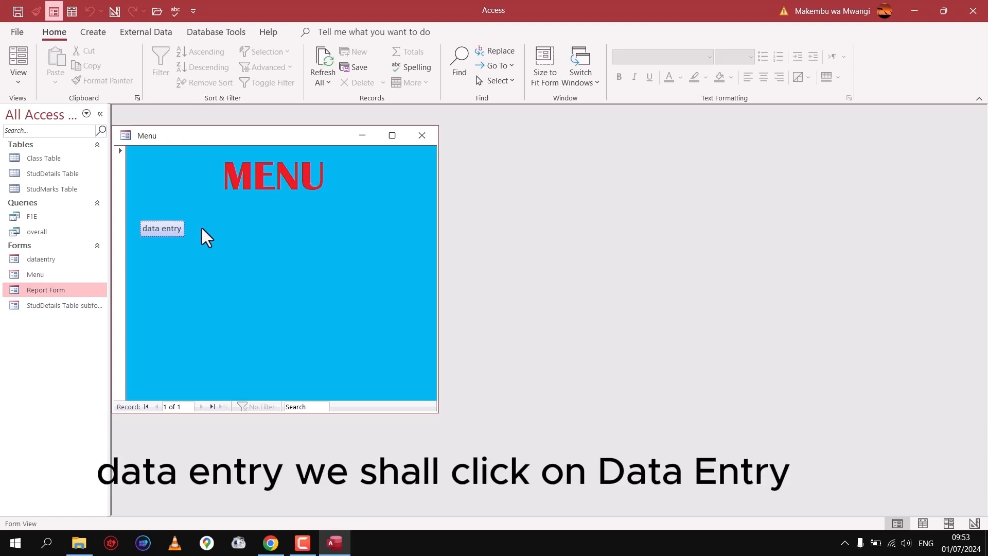
{"action": "left_click", "coordinate": [164, 231]}
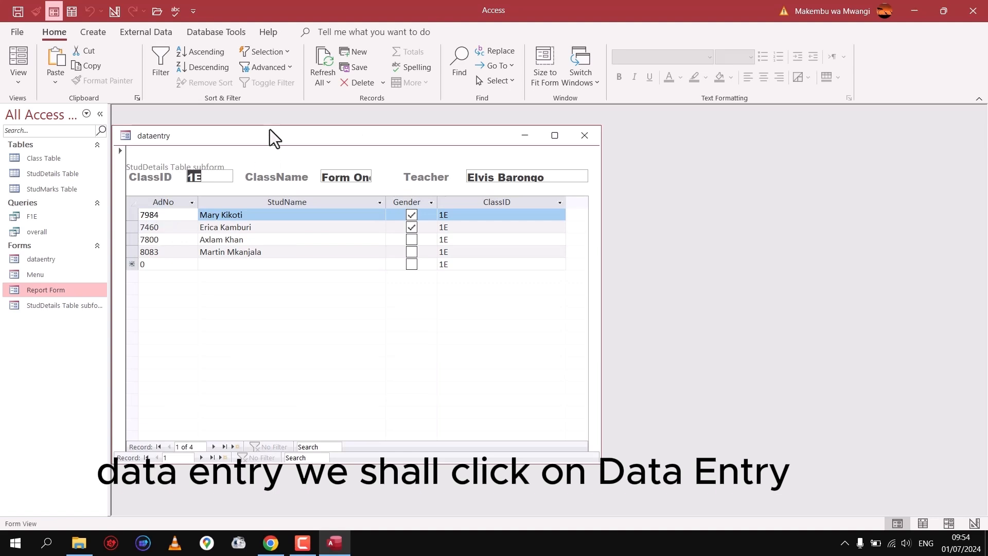
{"action": "left_click_drag", "start_coordinate": [249, 140], "coordinate": [579, 127]}
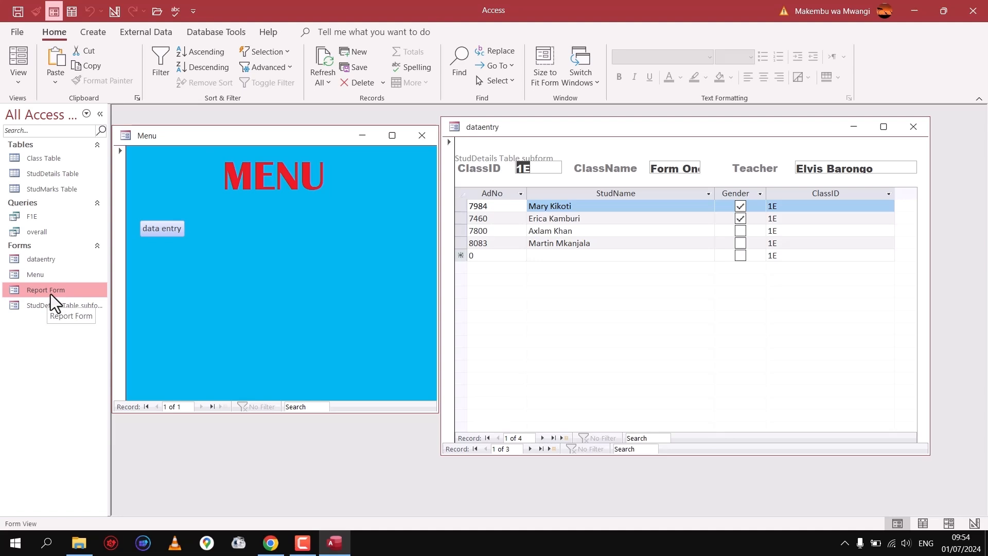
{"action": "left_click", "coordinate": [914, 129]}
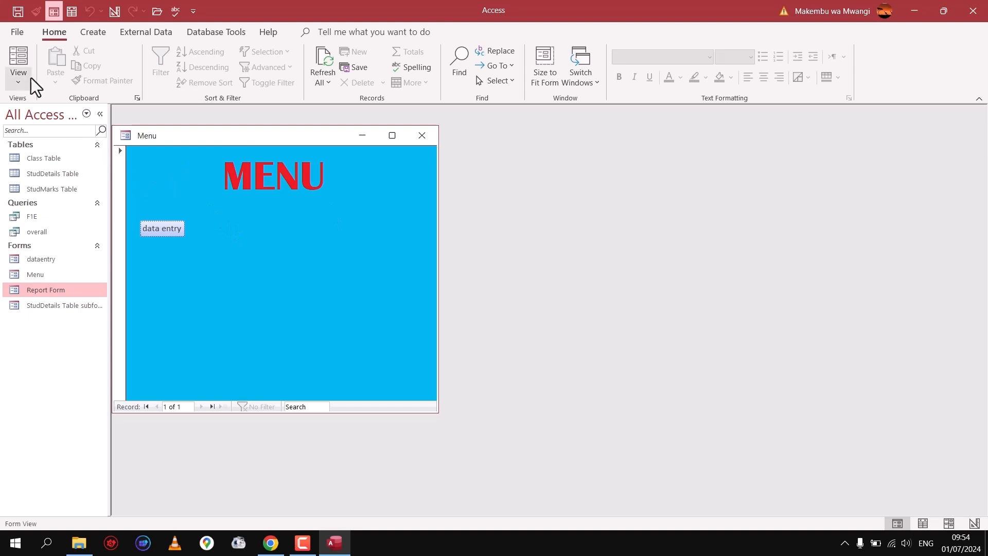
Step: In the Menu form's Design View, draw a command button about 3 cm wide and 0.5 cm high beside the data entry button
{"action": "right_click", "coordinate": [242, 205]}
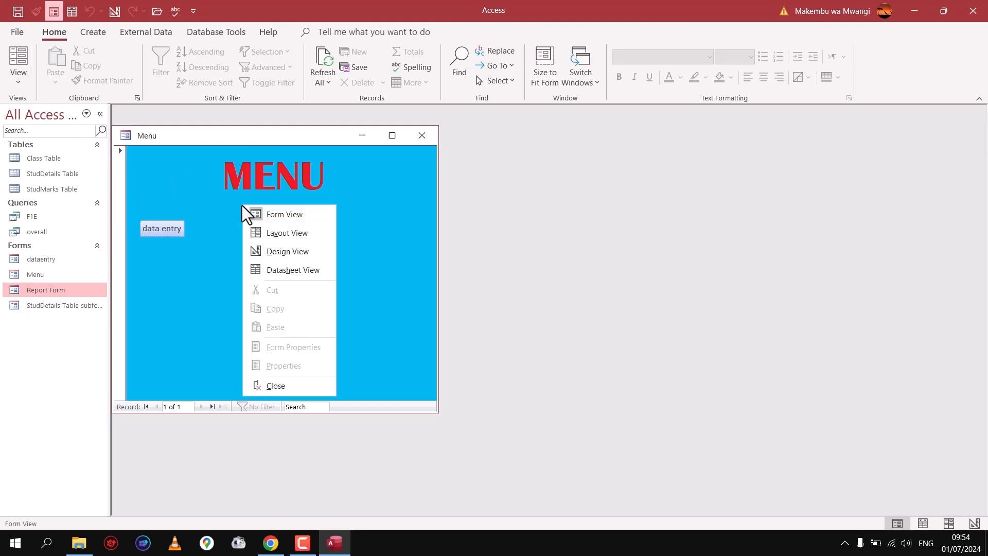
{"action": "left_click", "coordinate": [306, 248]}
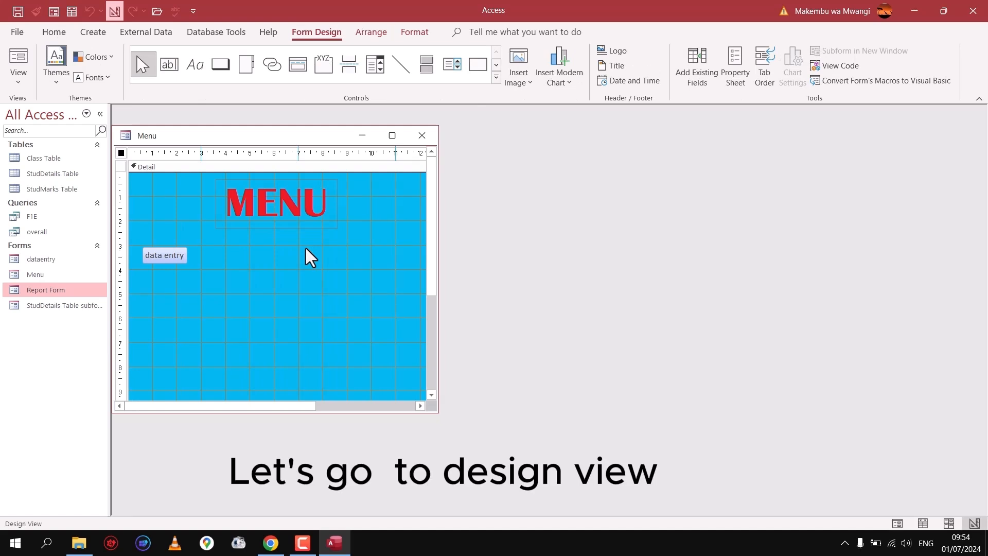
{"action": "left_click", "coordinate": [221, 73]}
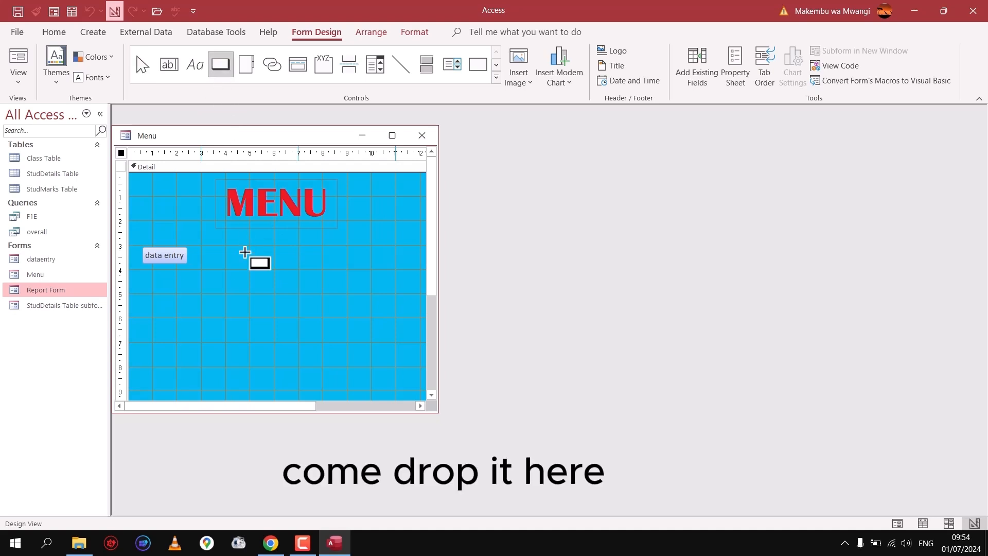
{"action": "left_click_drag", "start_coordinate": [245, 251], "coordinate": [318, 262]}
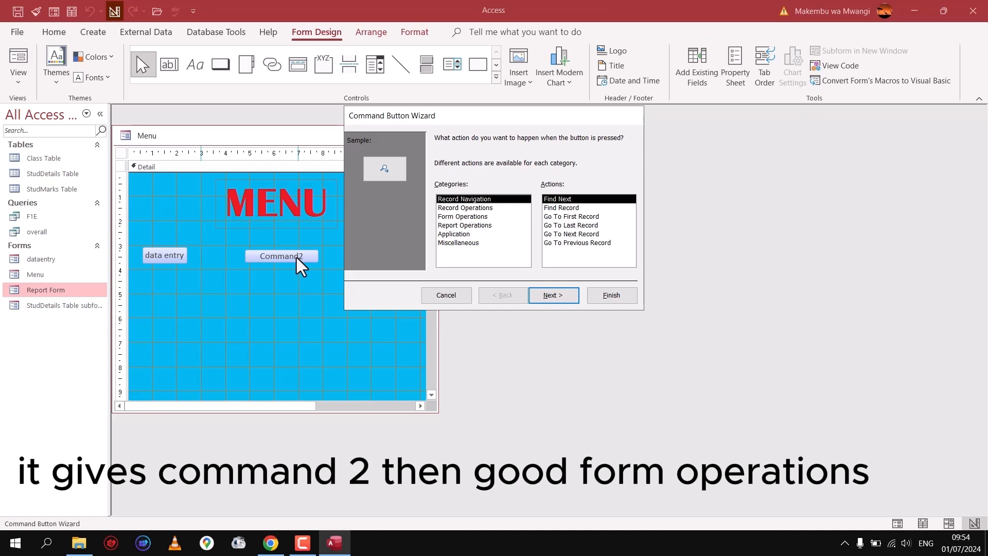
Step: Set the new command button to open Report Form and show all the records
{"action": "left_click", "coordinate": [453, 217]}
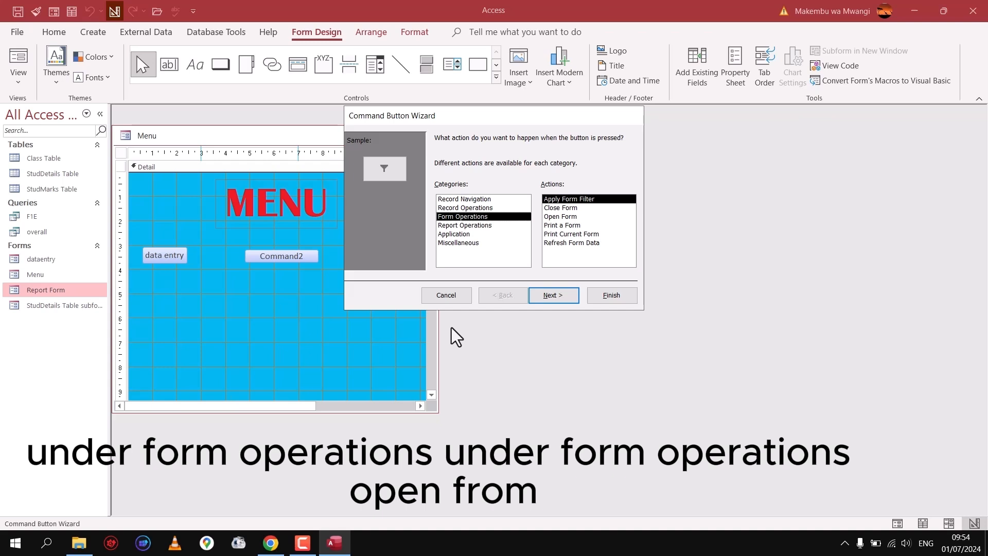
{"action": "left_click", "coordinate": [566, 217]}
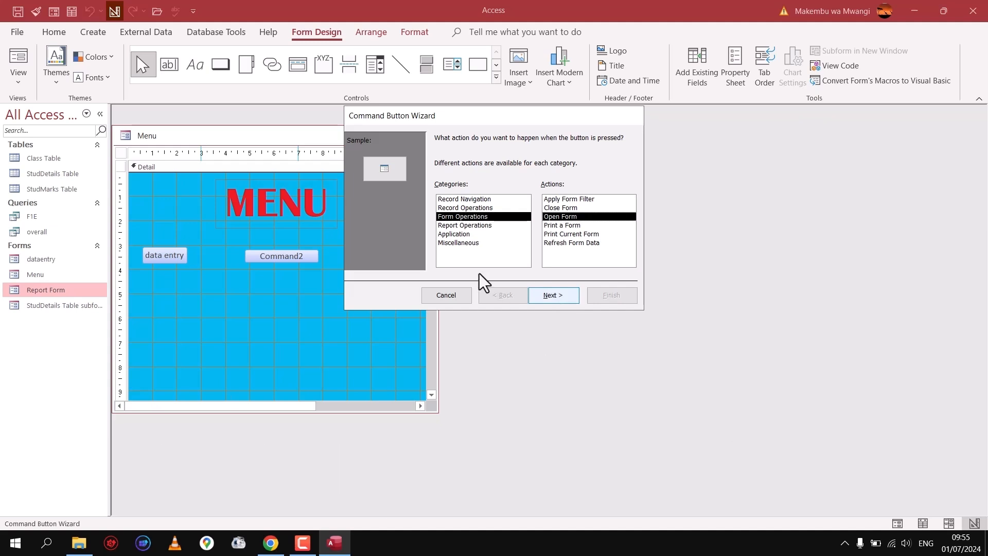
{"action": "left_click", "coordinate": [562, 297]}
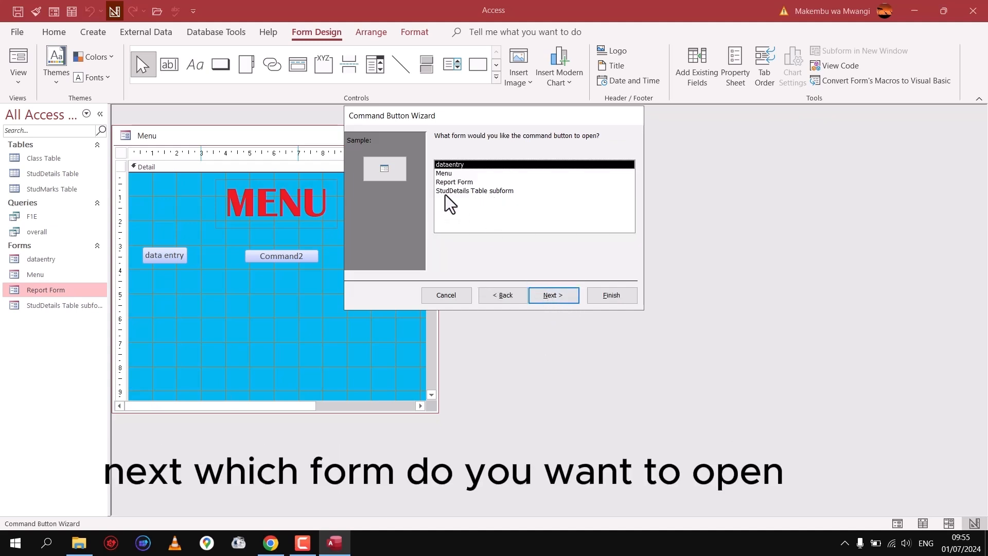
{"action": "left_click", "coordinate": [453, 182]}
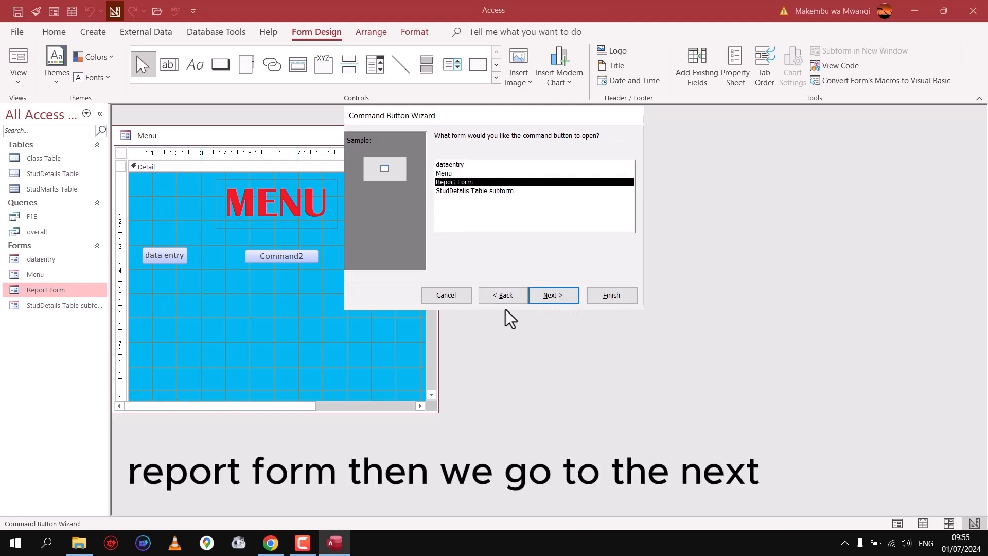
{"action": "left_click", "coordinate": [552, 295]}
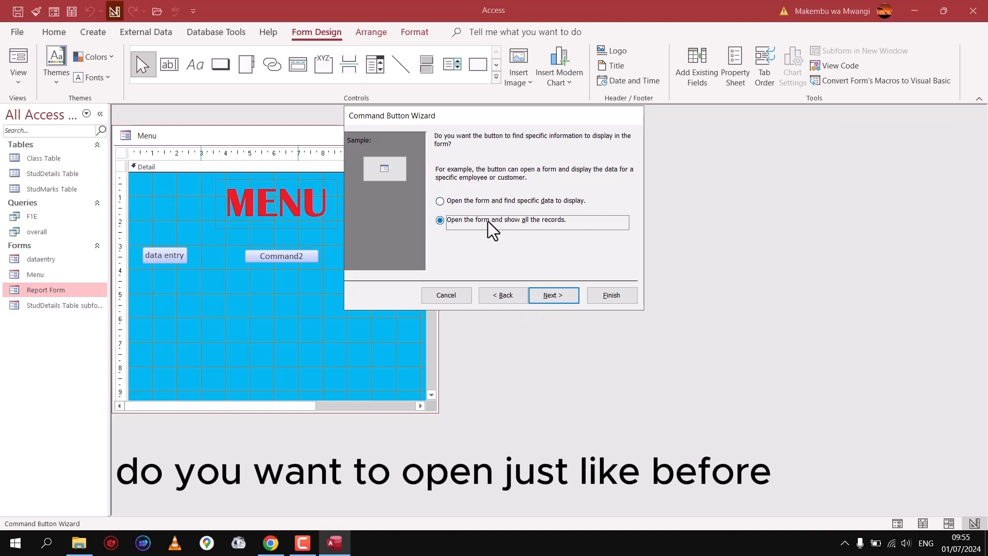
{"action": "left_click", "coordinate": [553, 297]}
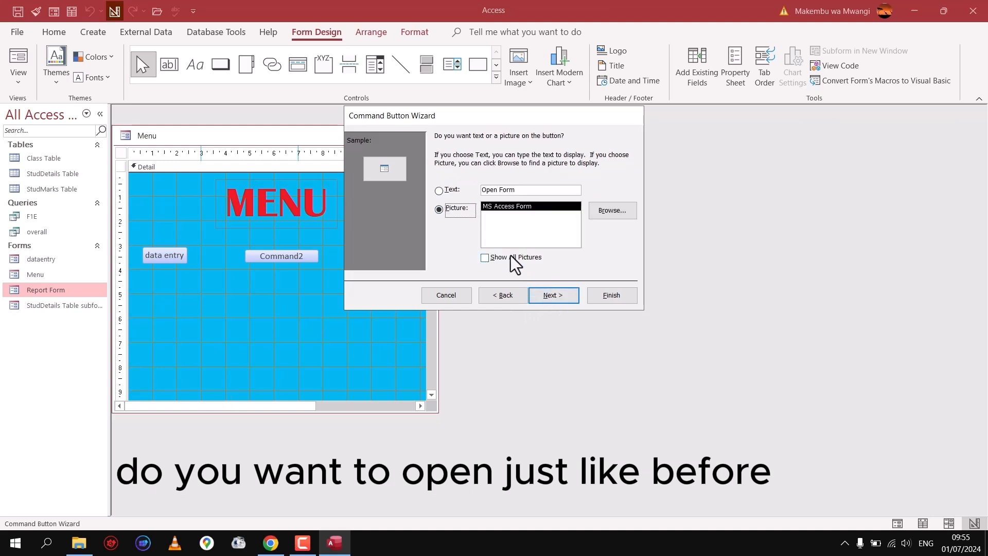
Step: Use text instead of a picture on the new command button, with the caption "Report Form"
{"action": "left_click", "coordinate": [439, 190]}
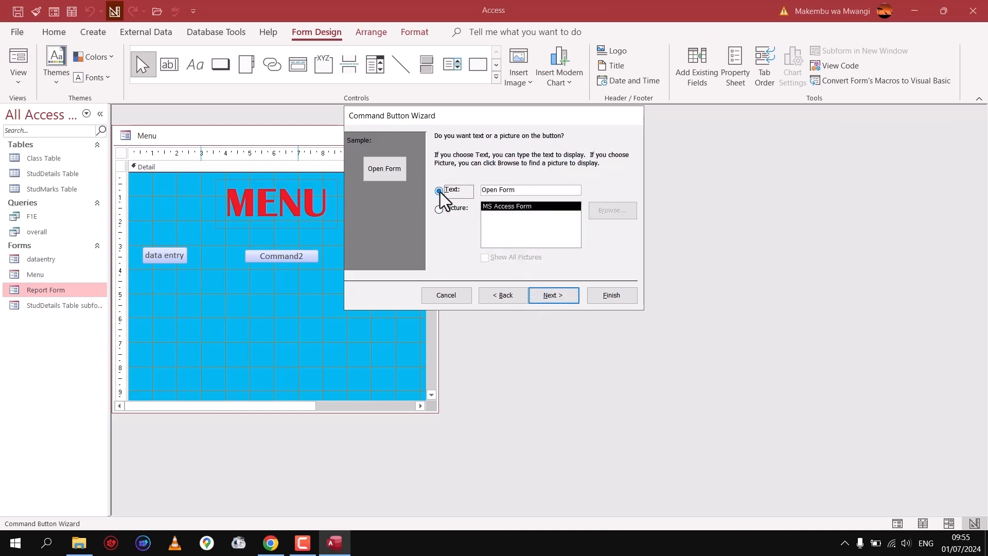
{"action": "left_click_drag", "start_coordinate": [529, 191], "coordinate": [443, 188]}
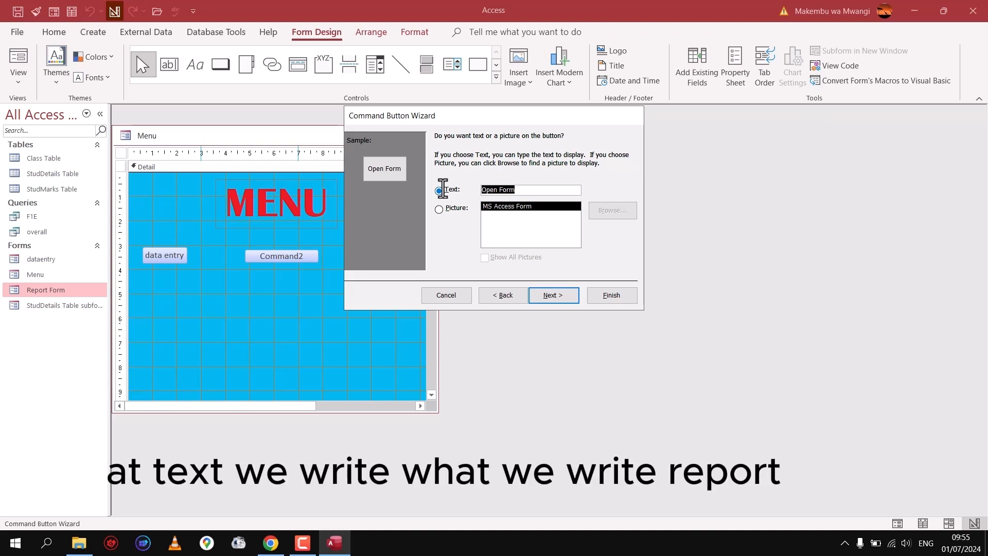
{"action": "key", "text": "Caps_Lock"}
{"action": "type", "text": "RE"}
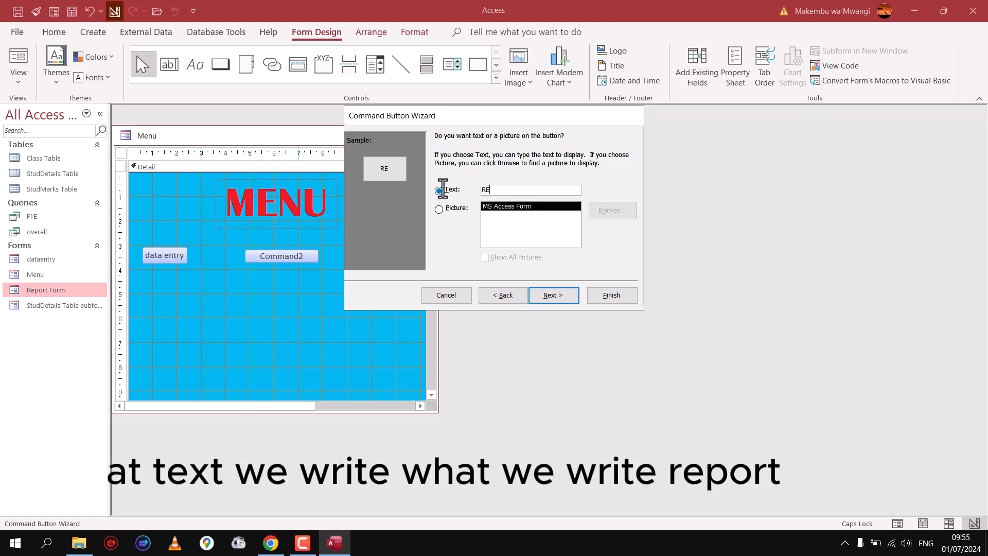
{"action": "type", "text": "PORT"}
{"action": "key", "text": "BackSpace"}
{"action": "key", "text": "BackSpace"}
{"action": "key", "text": "BackSpace"}
{"action": "key", "text": "BackSpace"}
{"action": "key", "text": "BackSpace"}
{"action": "key", "text": "BackSpace"}
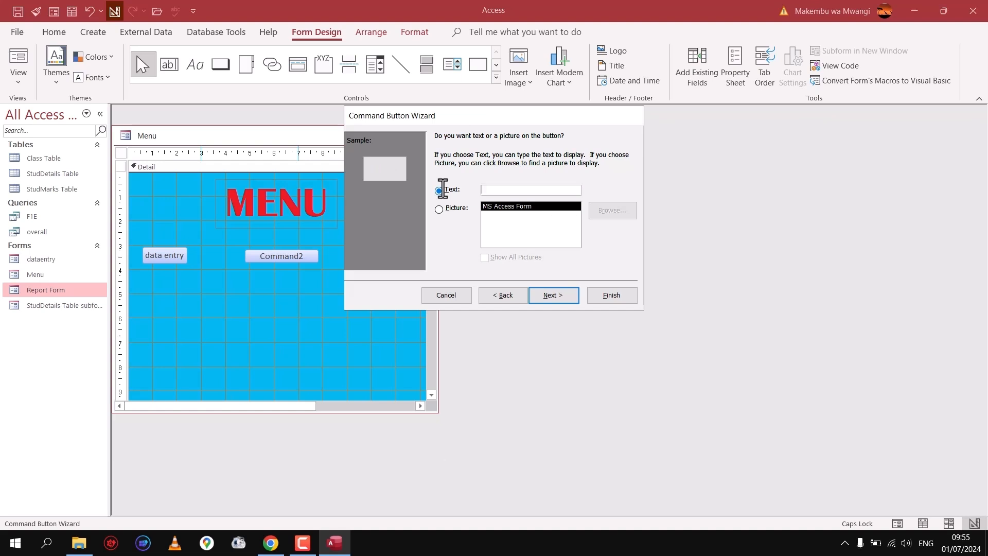
{"action": "key", "text": "Caps_Lock"}
{"action": "type", "text": "Report Form"}
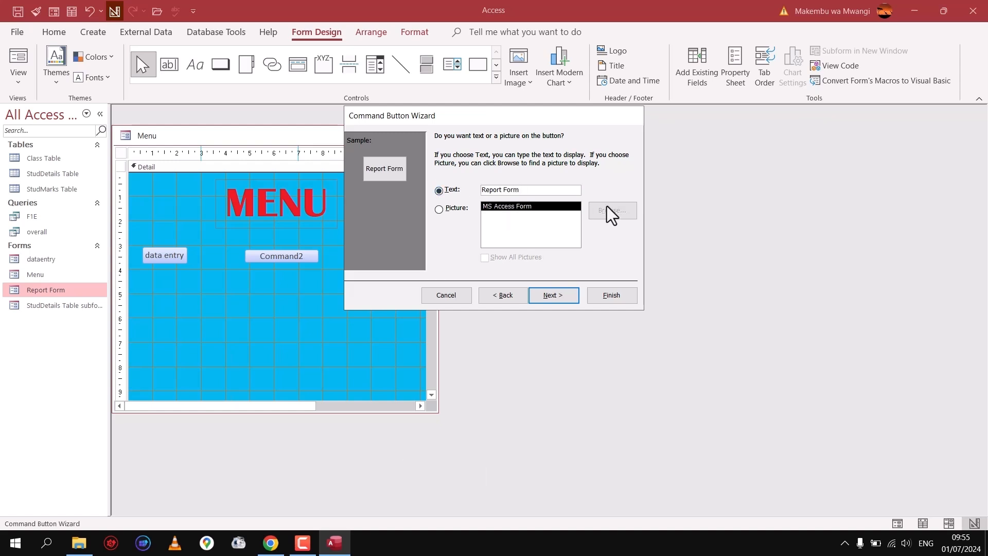
Step: Name the Report Form command button ReportFormBtn and finish creating it
{"action": "left_click", "coordinate": [565, 296]}
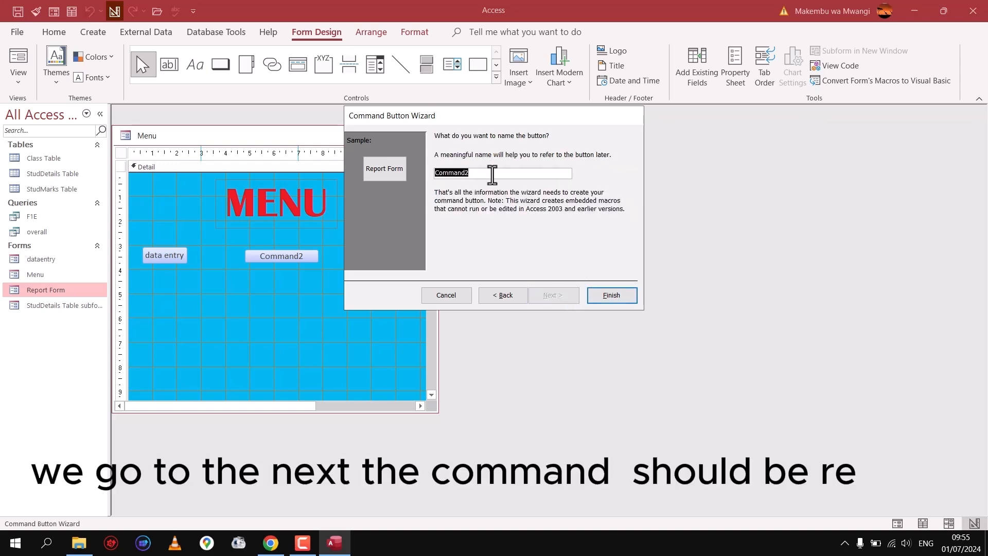
{"action": "type", "text": "Report"}
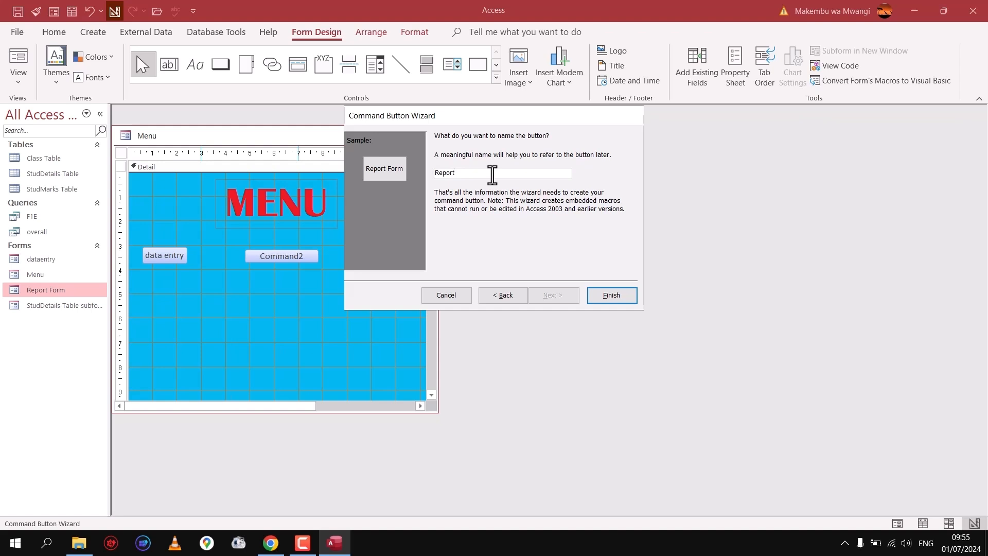
{"action": "type", "text": "Form"}
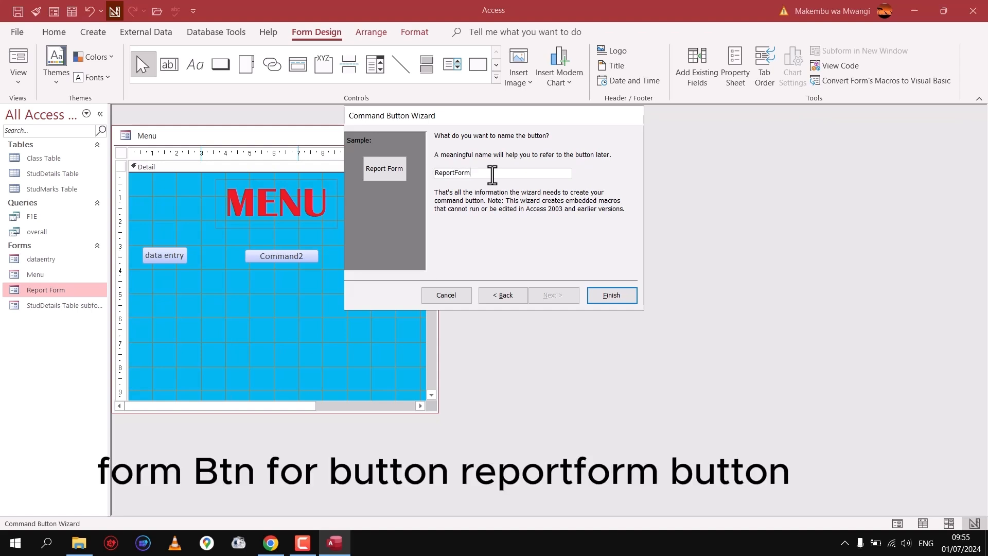
{"action": "type", "text": "Btn"}
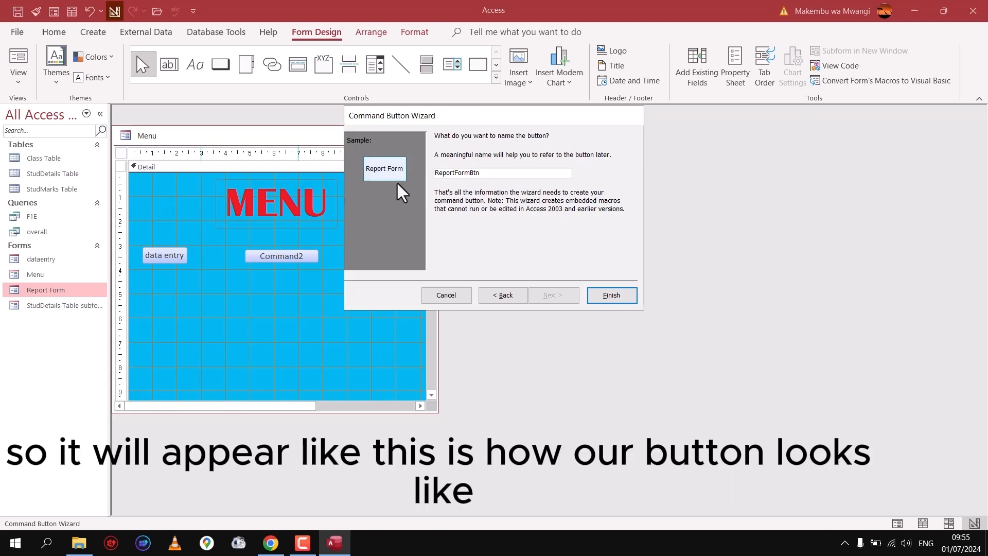
{"action": "left_click", "coordinate": [610, 297]}
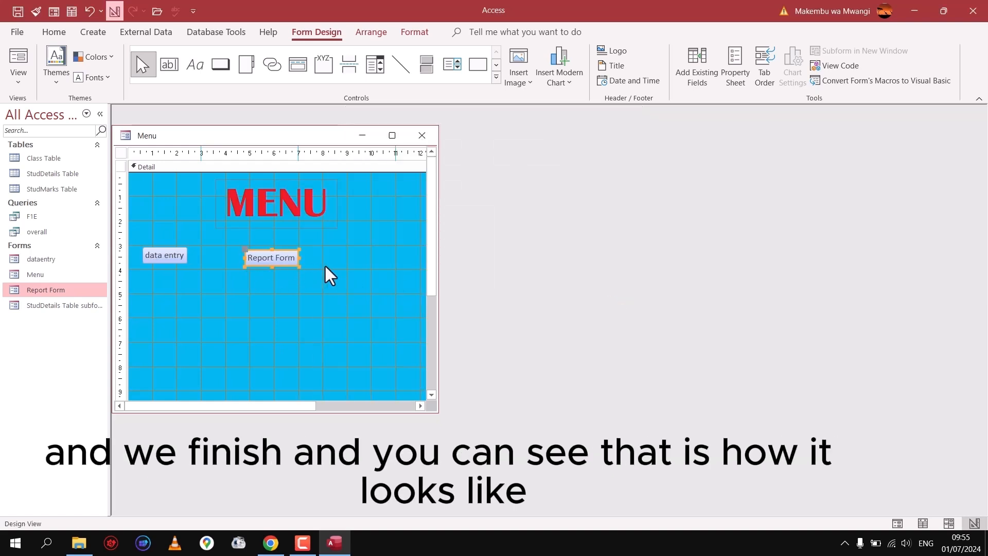
Step: Save the Menu form, and close and reopen the analysis final database
{"action": "left_click", "coordinate": [17, 12]}
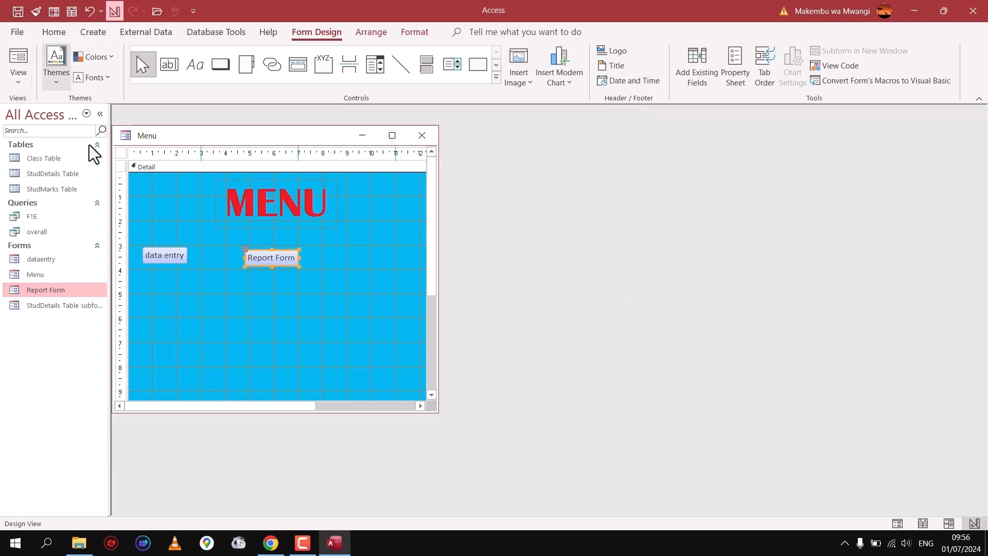
{"action": "left_click", "coordinate": [974, 20]}
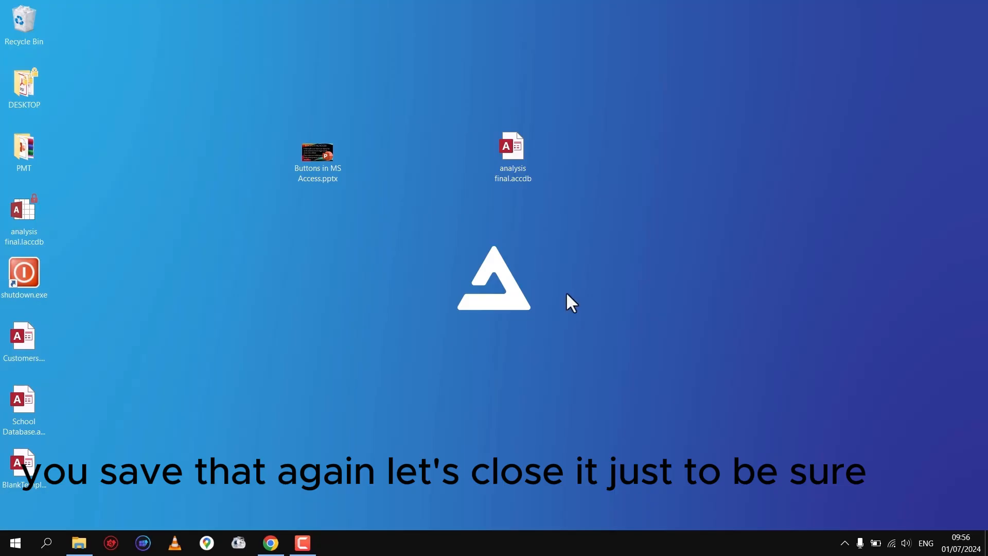
{"action": "double_click", "coordinate": [514, 151]}
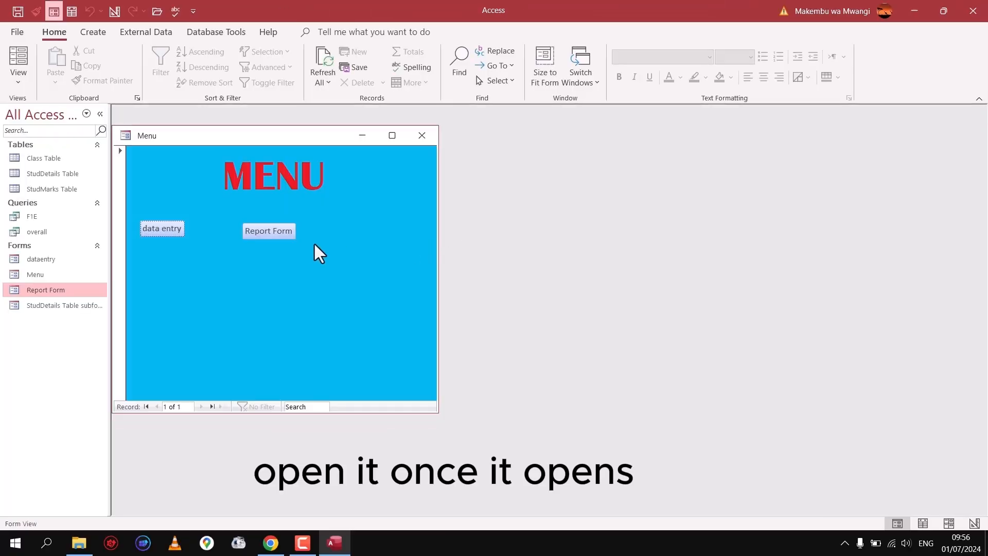
Step: Test the Report Form and data entry buttons, moving the forms they open beside the Menu form
{"action": "left_click", "coordinate": [274, 231]}
{"action": "left_click_drag", "start_coordinate": [297, 137], "coordinate": [715, 303]}
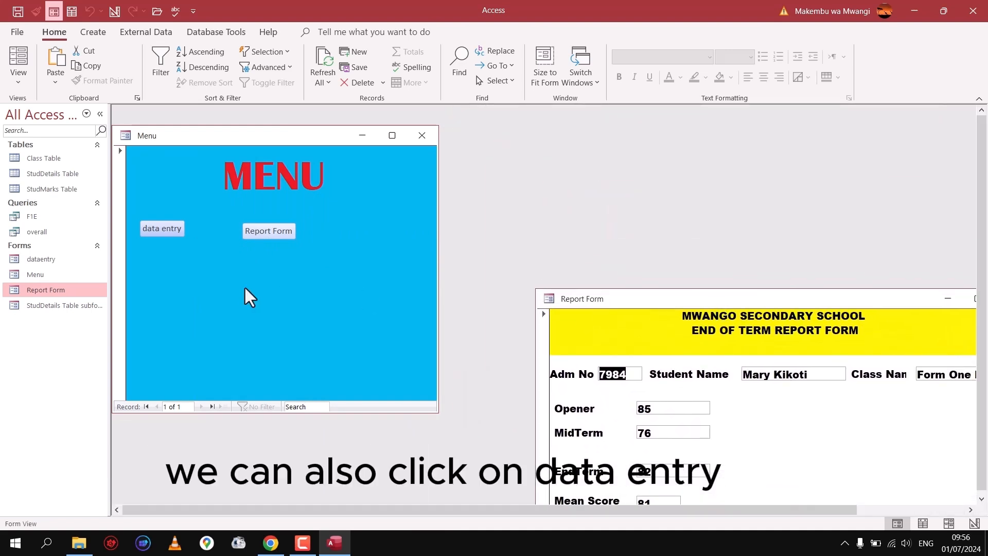
{"action": "left_click", "coordinate": [162, 227]}
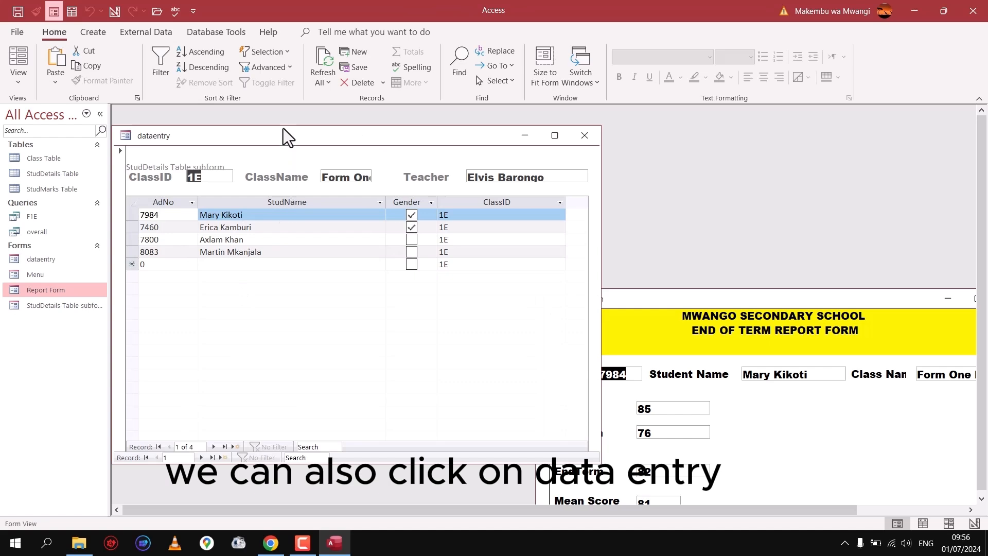
{"action": "left_click_drag", "start_coordinate": [284, 134], "coordinate": [702, 109]}
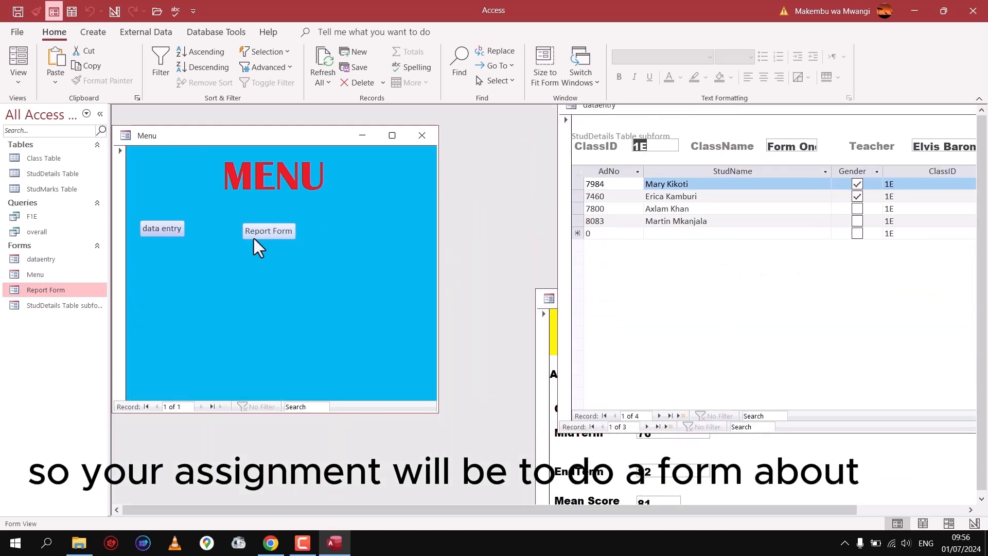